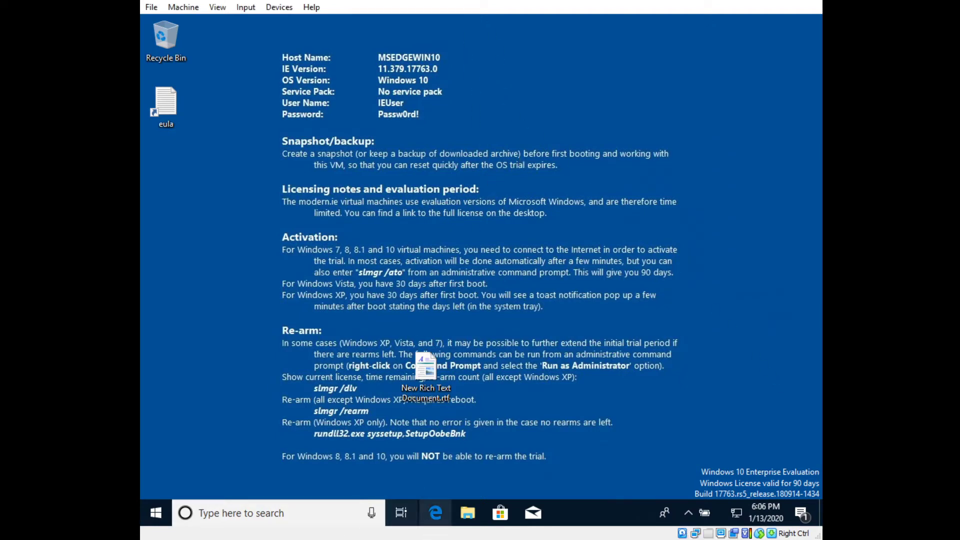
Launch Microsoft Edge from the taskbar and select its current web address.
{"action": "left_click", "coordinate": [437, 512]}
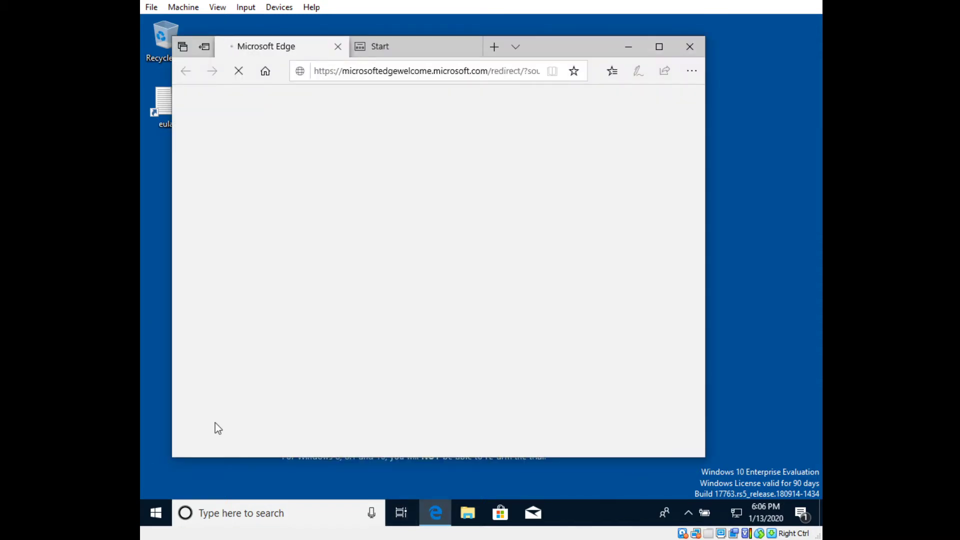
{"action": "left_click", "coordinate": [418, 71]}
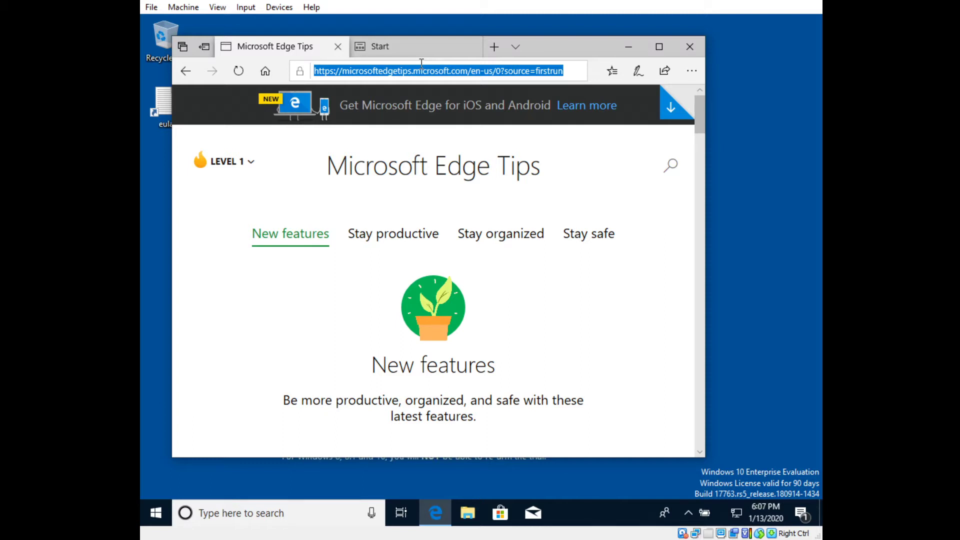
{"action": "type", "text": "w"}
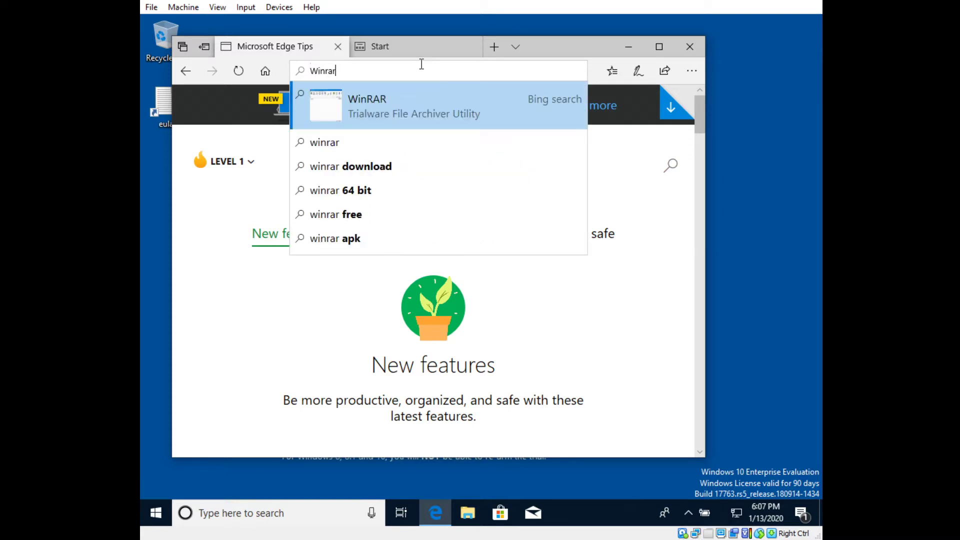
Search the web for 'winrar' and open the rarlab.com WinRAR downloads page.
{"action": "key", "text": "Return"}
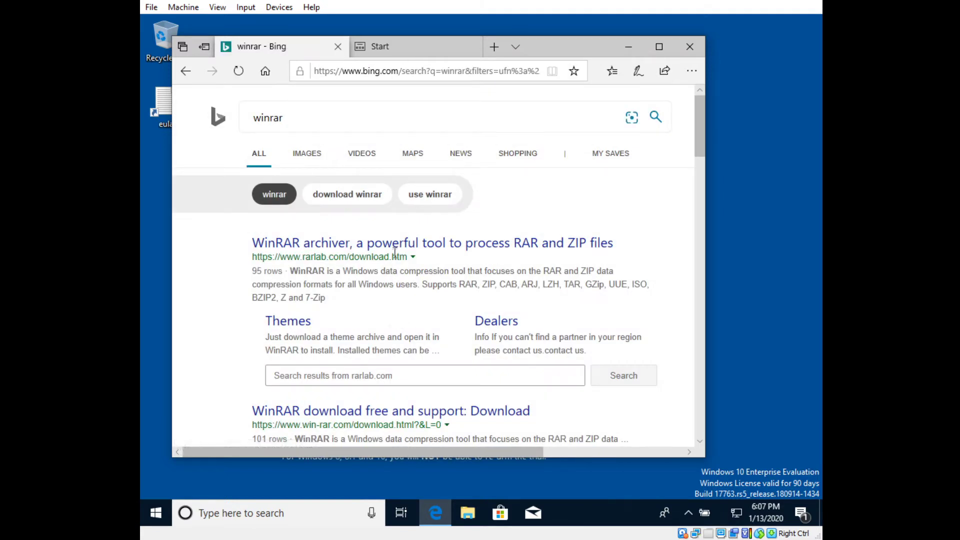
{"action": "left_click", "coordinate": [400, 245]}
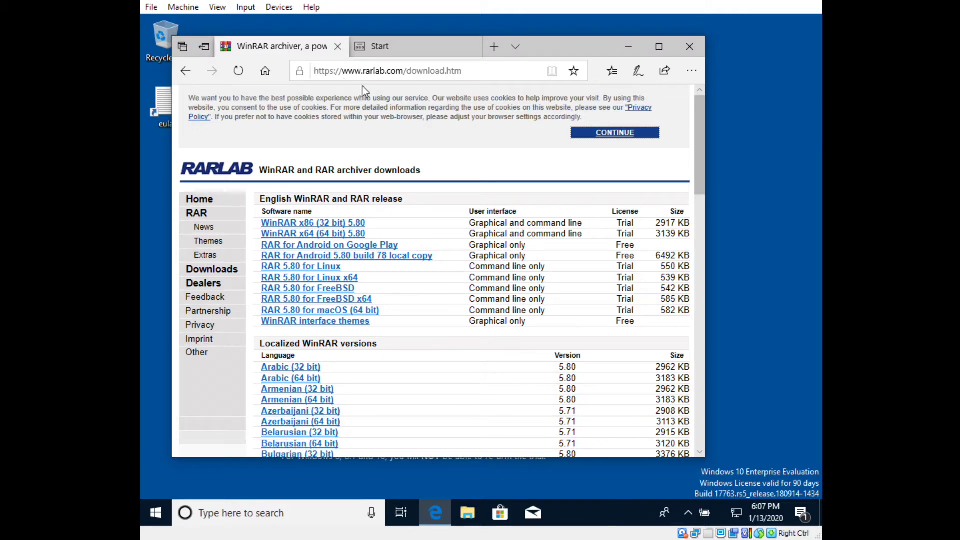
{"action": "left_click", "coordinate": [378, 46]}
Highlight the interface descriptions of the WinRAR rows, including Linux x64 and themes.
{"action": "left_click", "coordinate": [281, 47]}
{"action": "left_click_drag", "start_coordinate": [472, 218], "coordinate": [471, 330]}
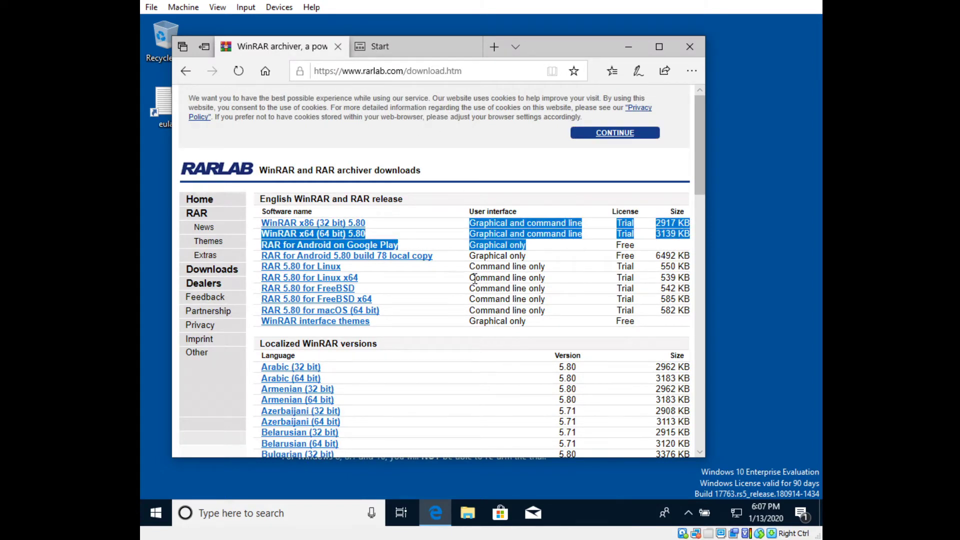
{"action": "left_click_drag", "start_coordinate": [475, 279], "coordinate": [545, 279]}
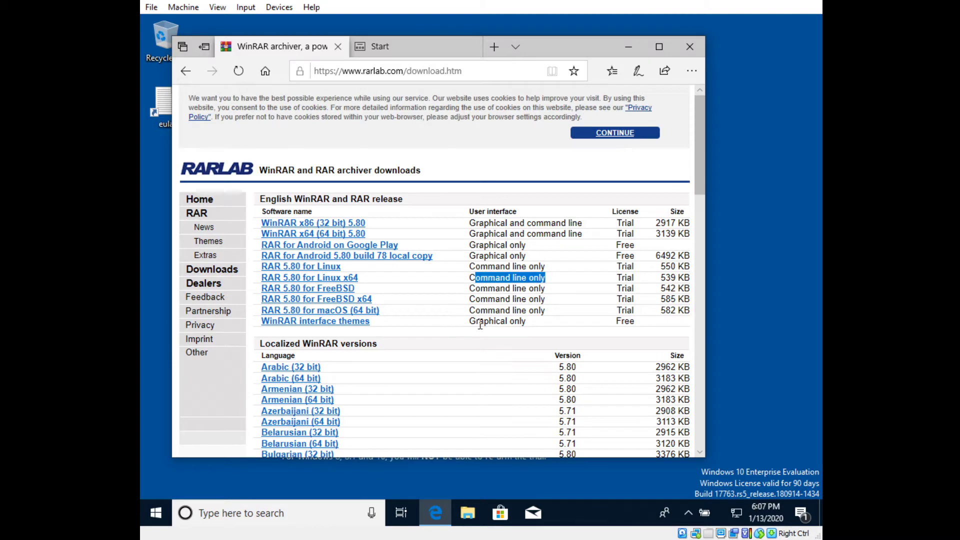
{"action": "left_click_drag", "start_coordinate": [475, 321], "coordinate": [525, 321]}
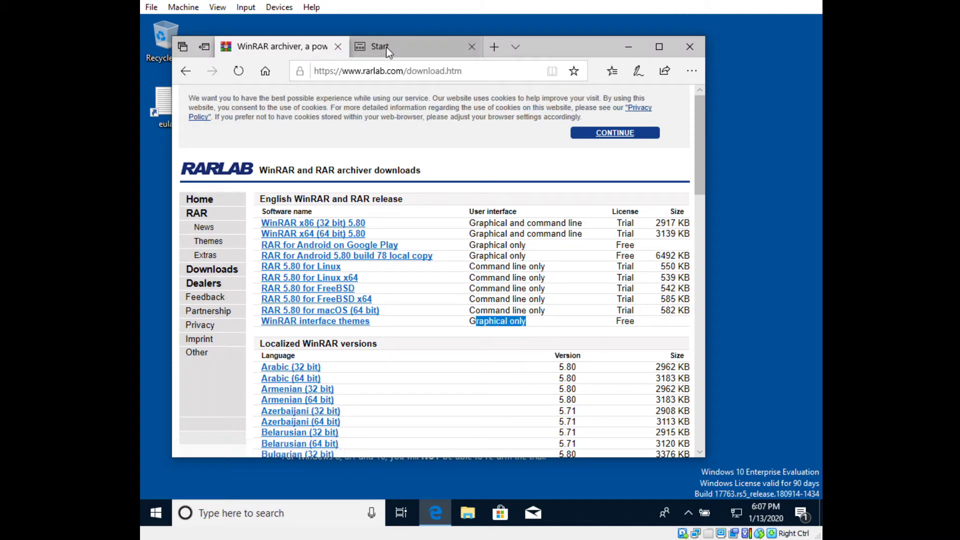
Highlight the Trial licence of WinRAR x86 and move to the Edge Start page tab.
{"action": "left_click_drag", "start_coordinate": [617, 223], "coordinate": [634, 233]}
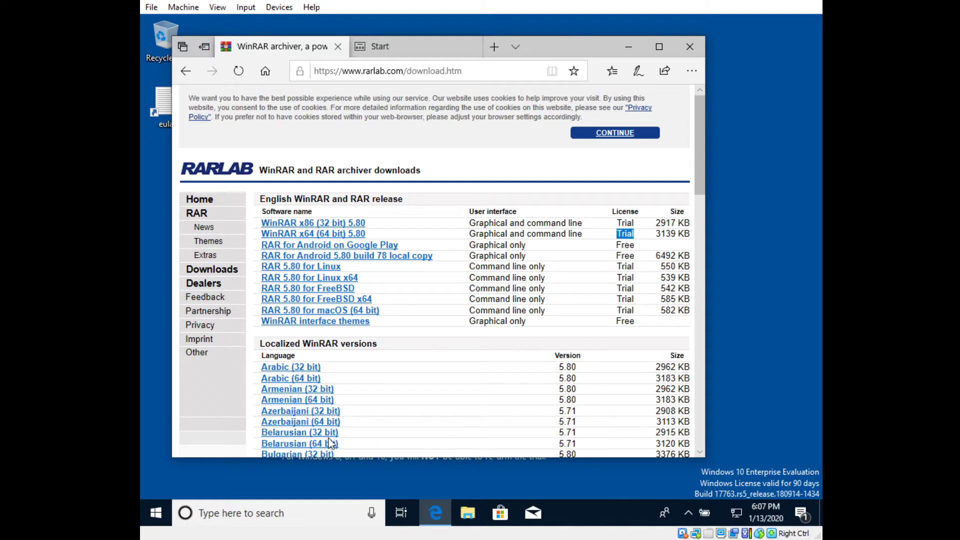
{"action": "left_click_drag", "start_coordinate": [608, 223], "coordinate": [638, 223]}
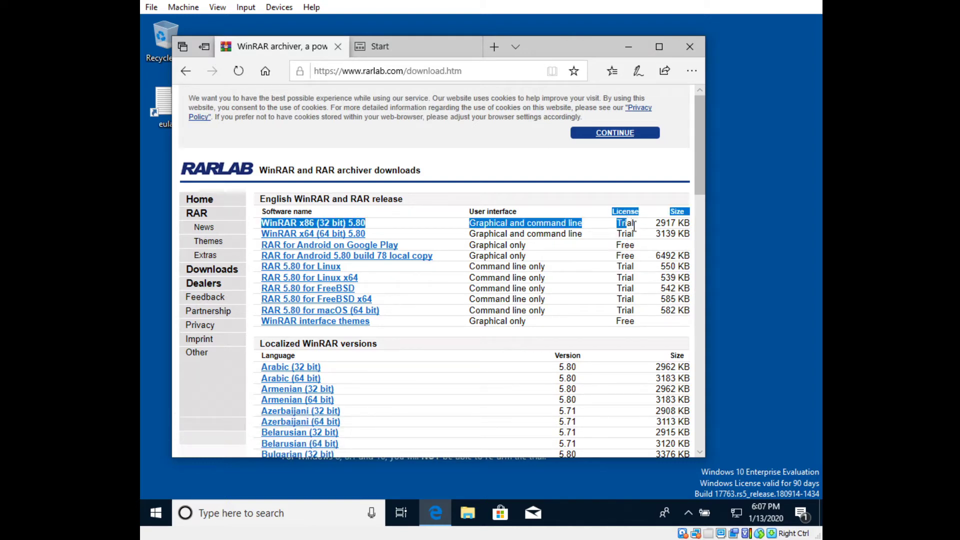
{"action": "left_click", "coordinate": [635, 227]}
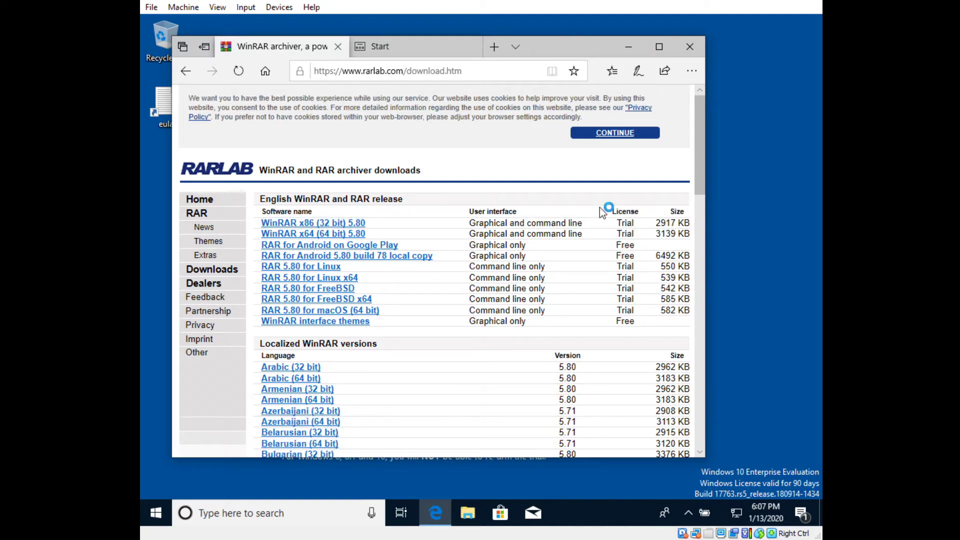
{"action": "double_click", "coordinate": [624, 223]}
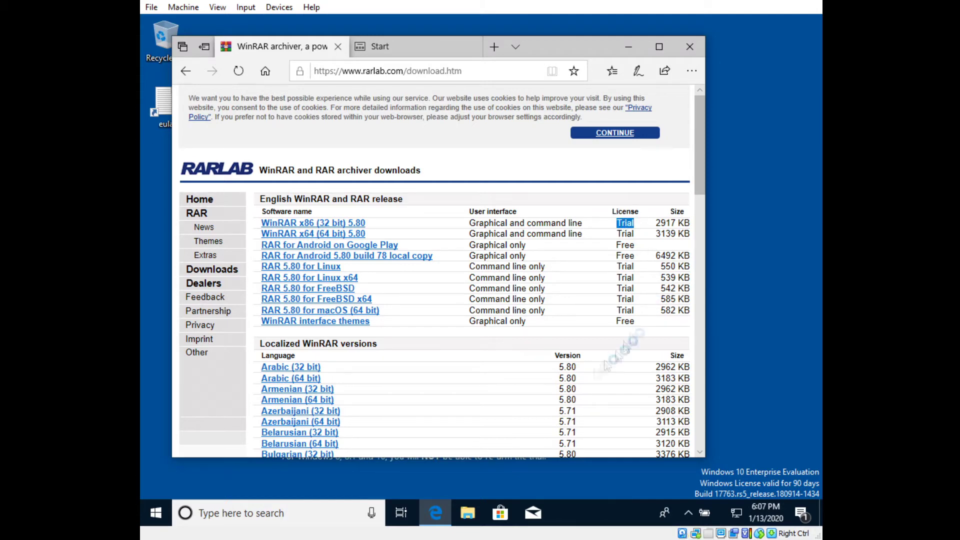
{"action": "left_click", "coordinate": [383, 45]}
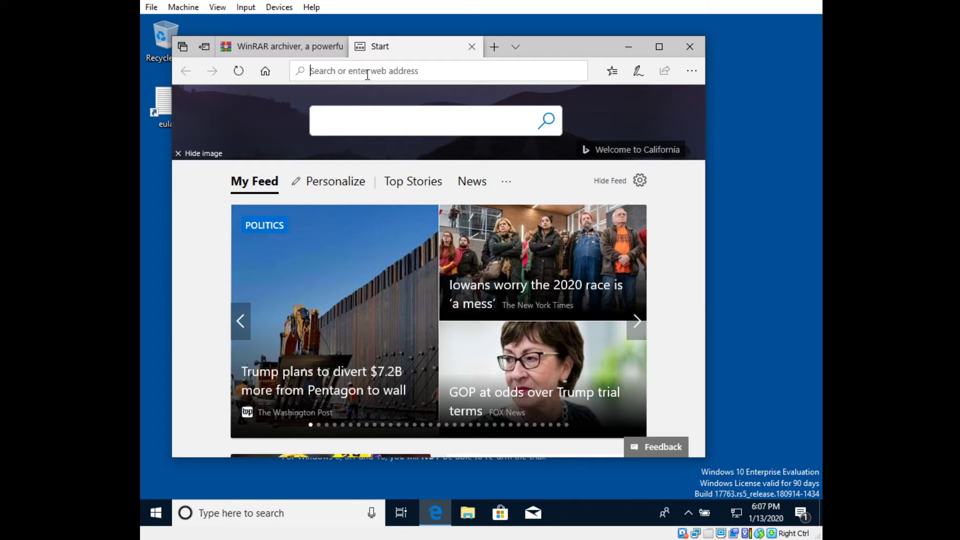
{"action": "type", "text": "7zip"}
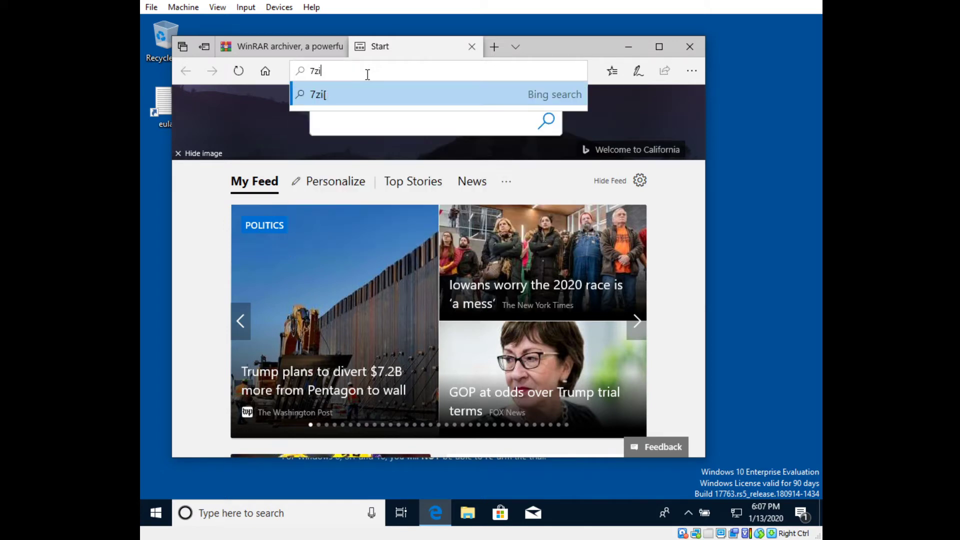
Search for '7zip', open the official 7-Zip site, and highlight the 32-bit x86 download.
{"action": "key", "text": "Return"}
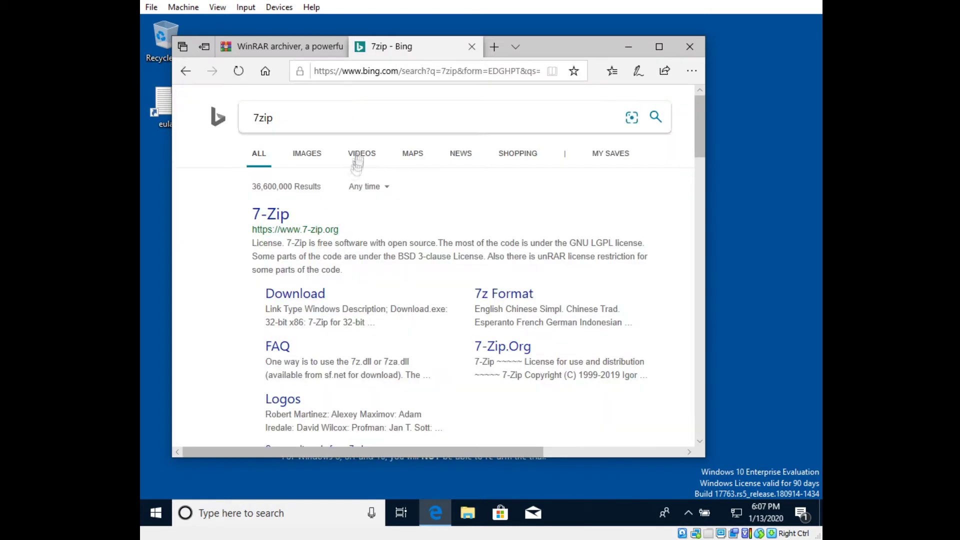
{"action": "left_click", "coordinate": [280, 216]}
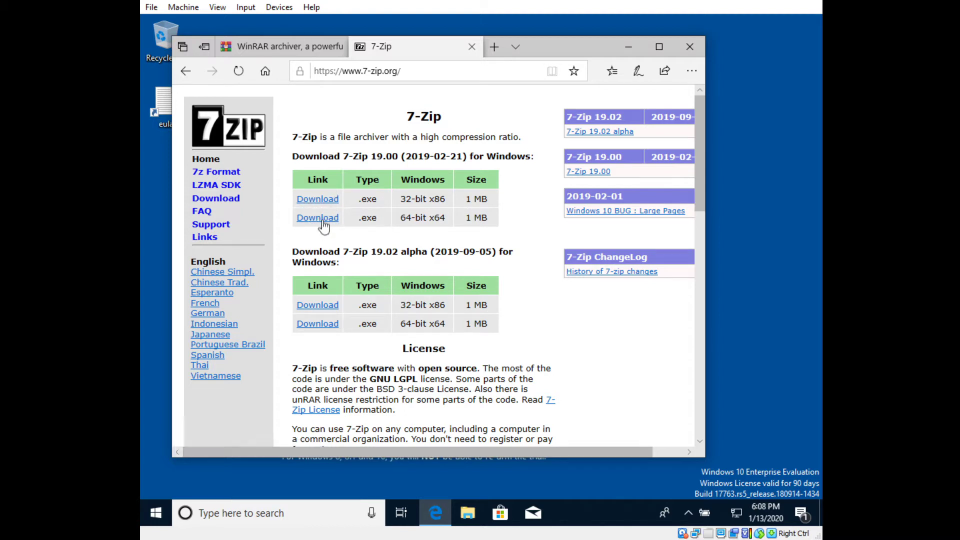
{"action": "mouse_move", "coordinate": [415, 199]}
{"action": "left_mouse_down"}
{"action": "mouse_move", "coordinate": [398, 202]}
{"action": "mouse_move", "coordinate": [437, 218]}
{"action": "left_mouse_up"}
{"action": "left_click", "coordinate": [510, 220]}
{"action": "left_click", "coordinate": [300, 47]}
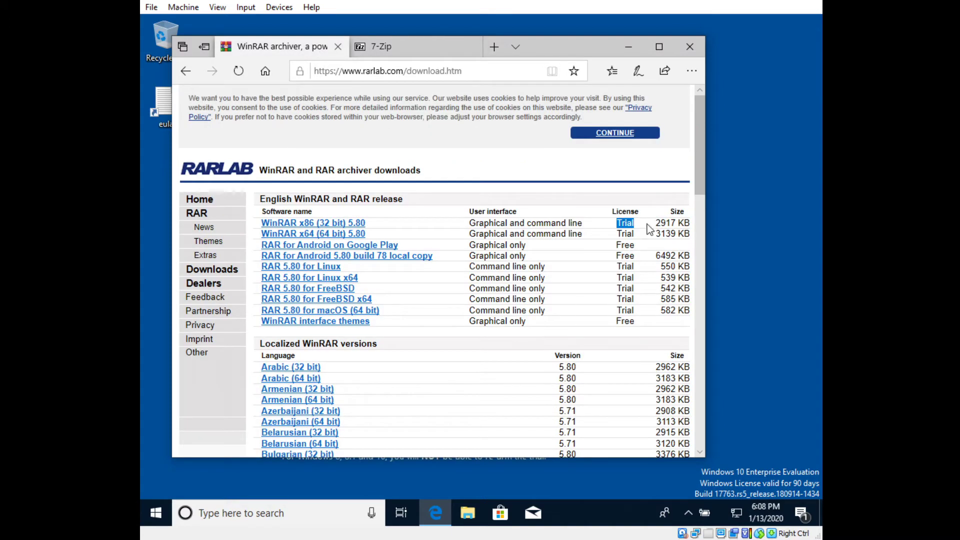
{"action": "double_click", "coordinate": [671, 223]}
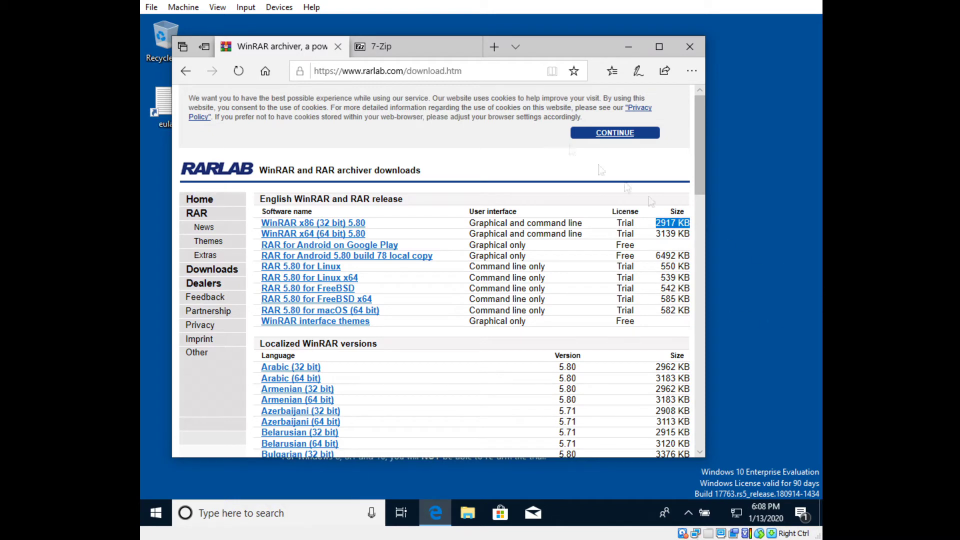
{"action": "left_click", "coordinate": [383, 47]}
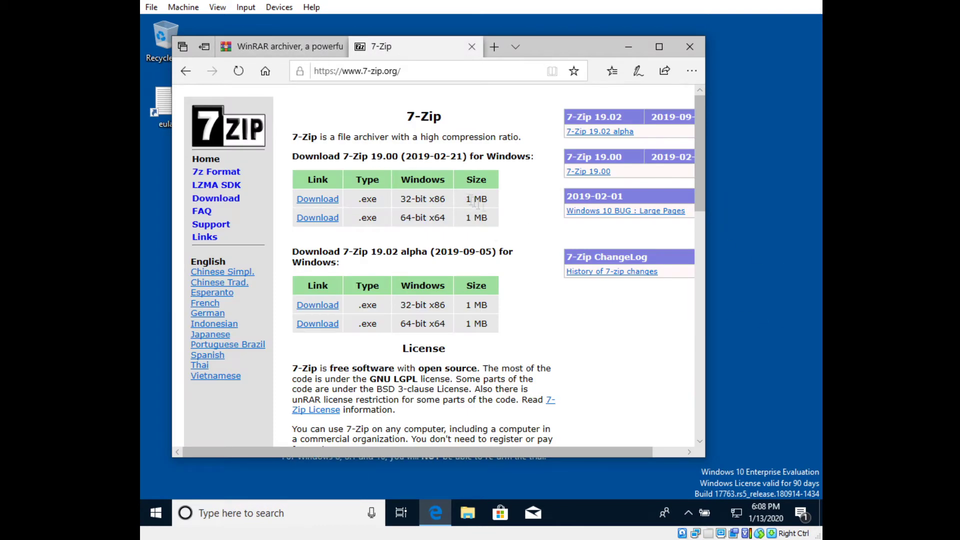
{"action": "left_click_drag", "start_coordinate": [466, 198], "coordinate": [495, 219]}
{"action": "left_click", "coordinate": [626, 211]}
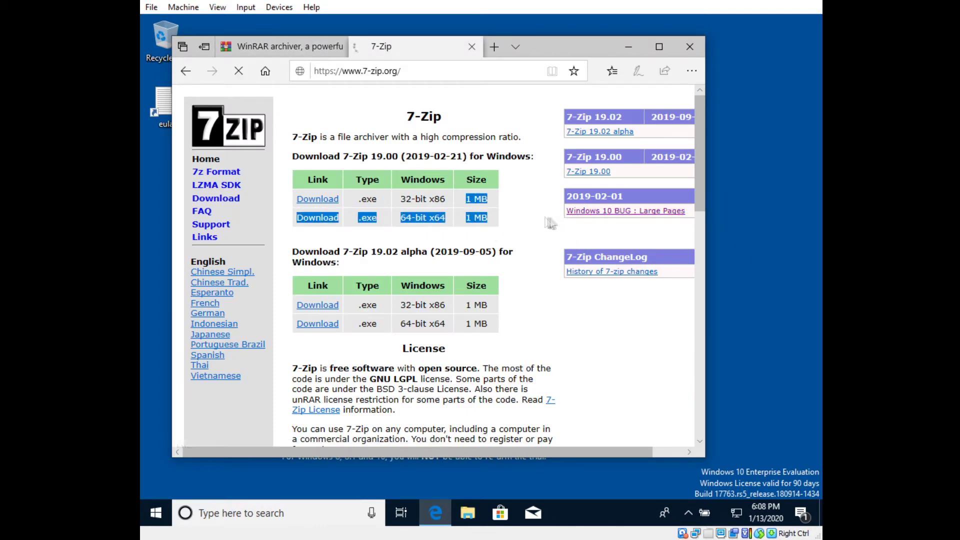
{"action": "left_click", "coordinate": [185, 71]}
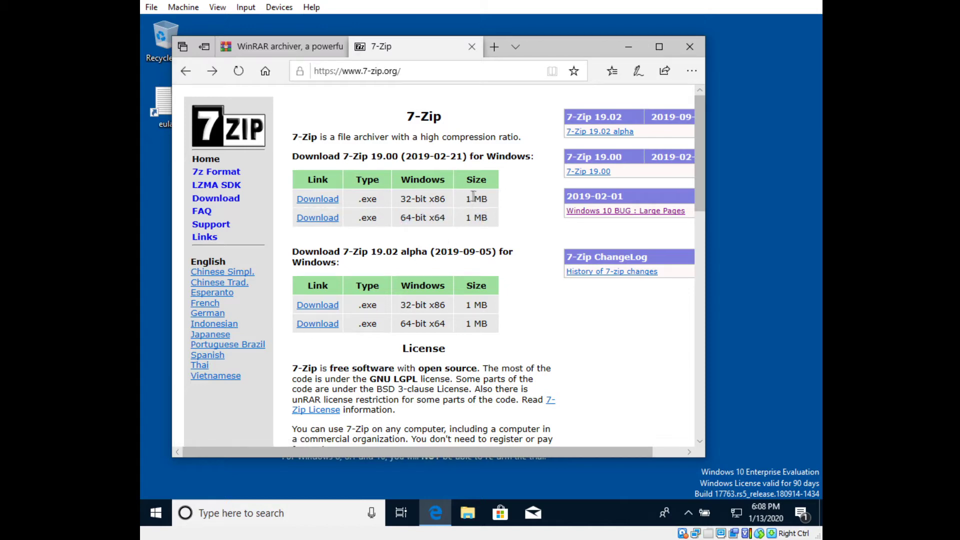
{"action": "left_click_drag", "start_coordinate": [473, 198], "coordinate": [405, 198]}
{"action": "left_click", "coordinate": [290, 47]}
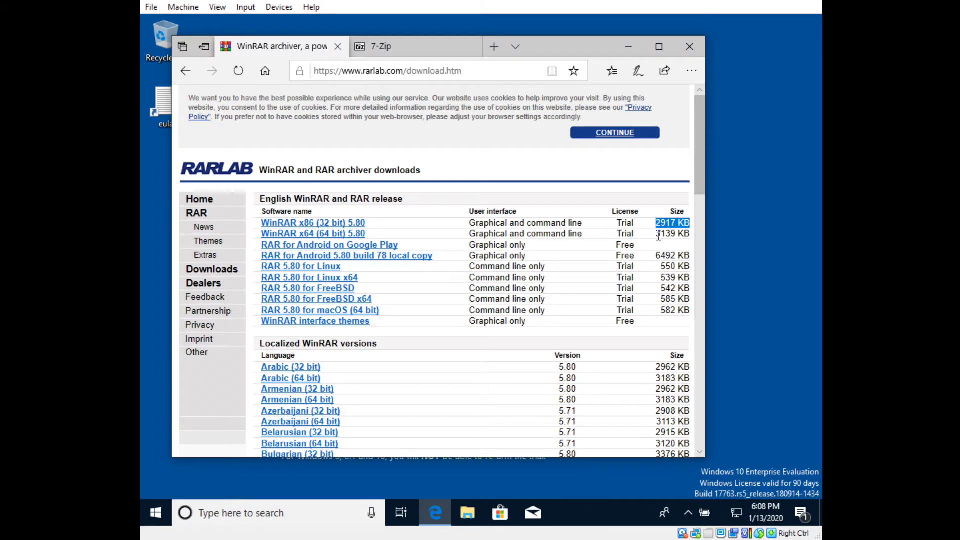
{"action": "left_click_drag", "start_coordinate": [657, 234], "coordinate": [695, 239]}
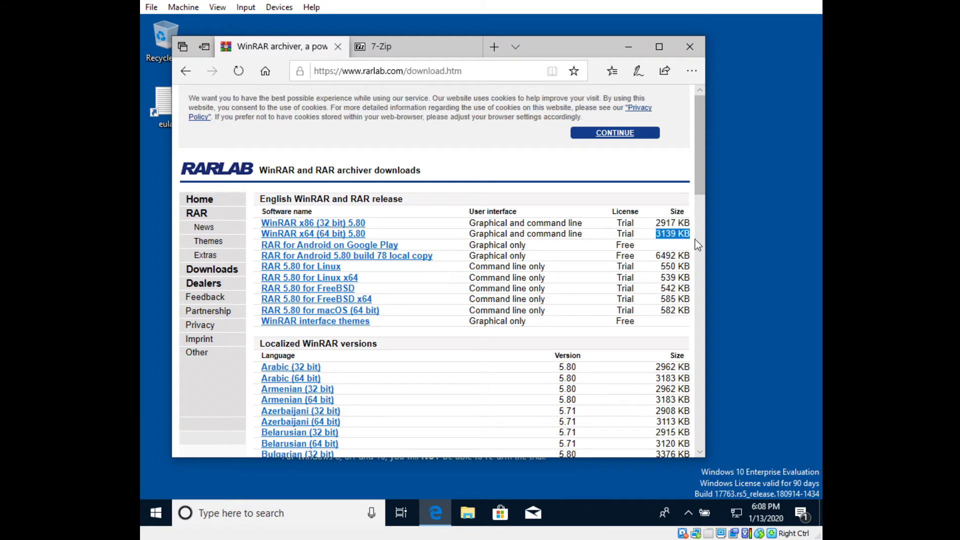
{"action": "left_click", "coordinate": [381, 46]}
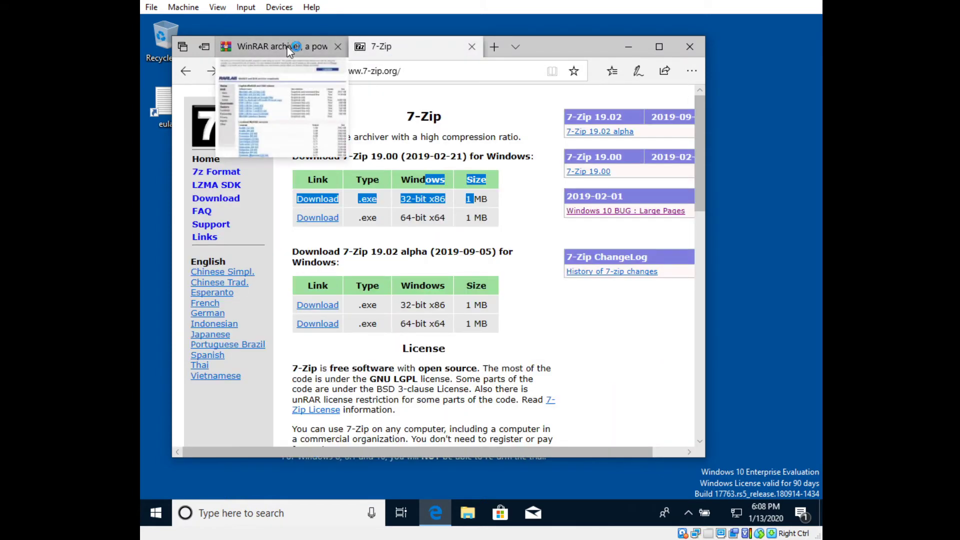
{"action": "left_click", "coordinate": [564, 225]}
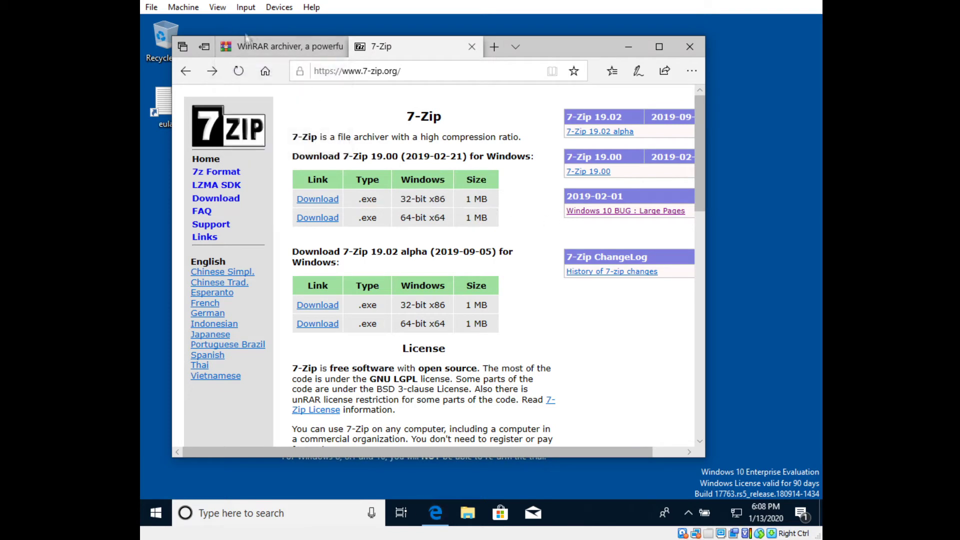
Download the 64-bit WinRAR 5.80 installer and install 7-Zip into the default folder.
{"action": "left_click", "coordinate": [278, 46]}
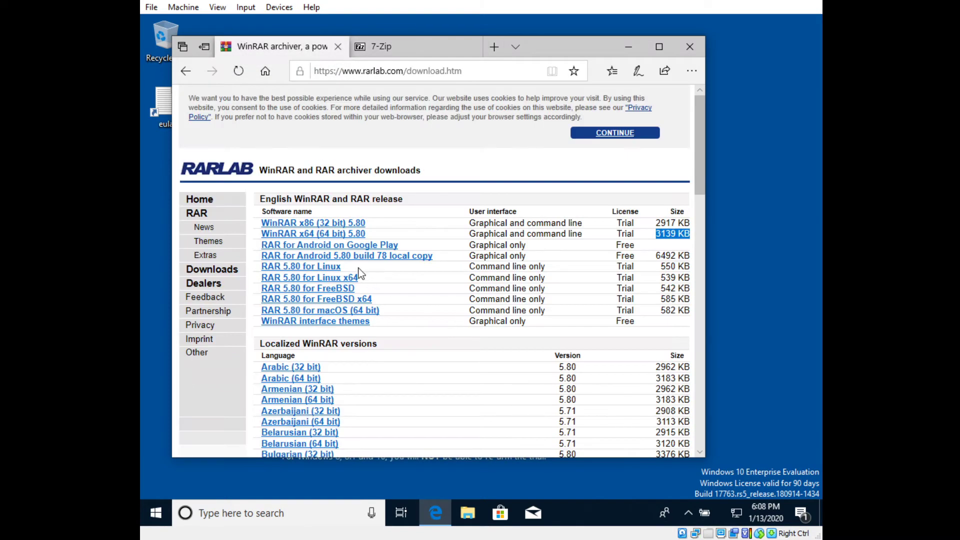
{"action": "left_click", "coordinate": [304, 235]}
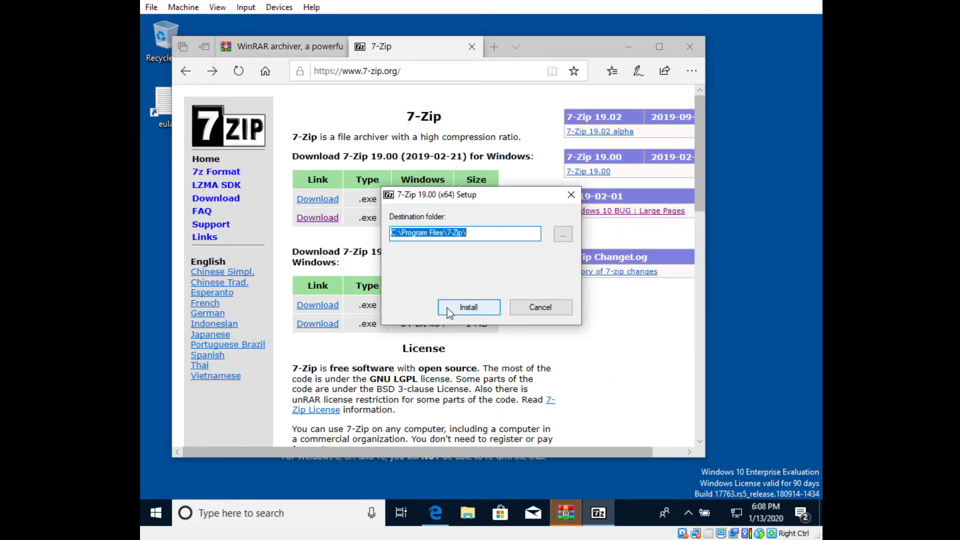
{"action": "left_click", "coordinate": [455, 308]}
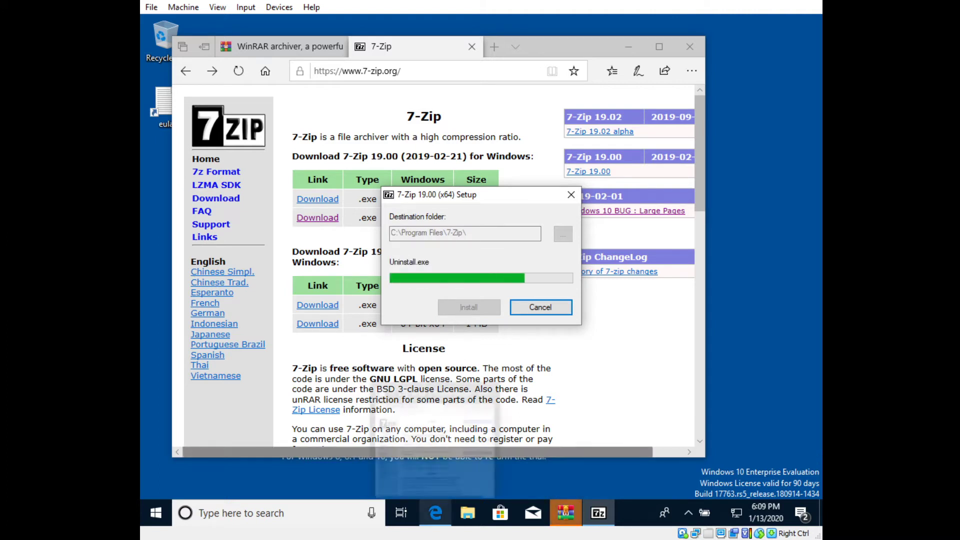
{"action": "left_click", "coordinate": [469, 307]}
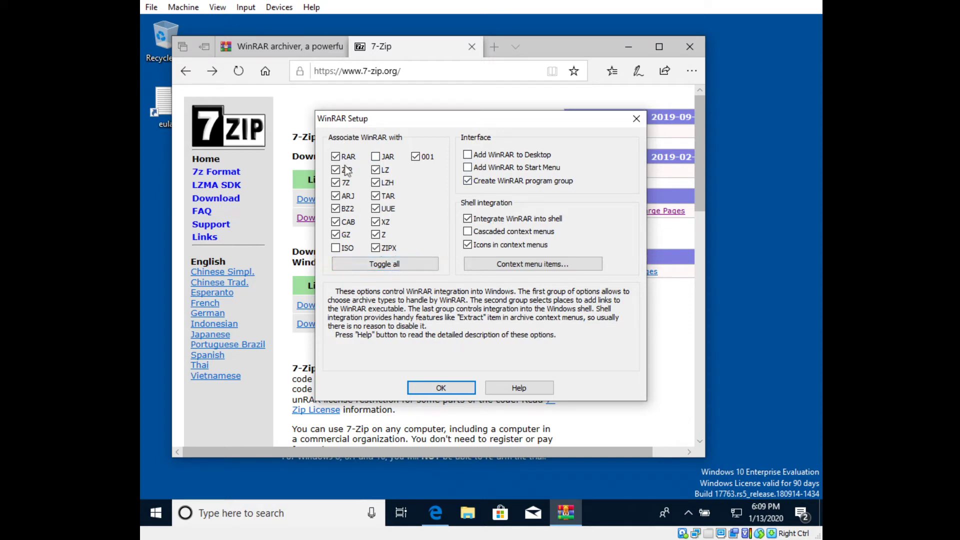
Toggle all WinRAR file associations, accept the integration settings, and dismiss the completion message.
{"action": "left_click", "coordinate": [397, 264]}
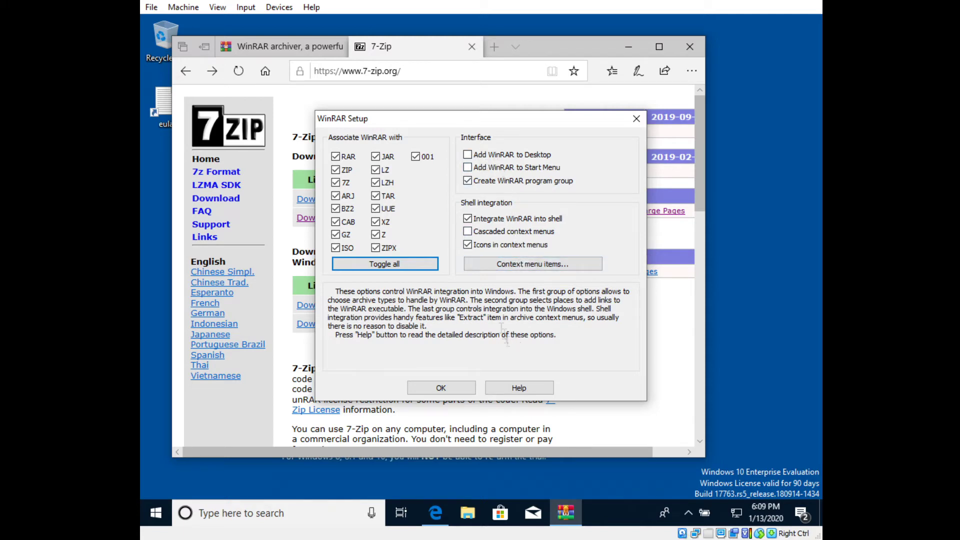
{"action": "left_click", "coordinate": [440, 386]}
{"action": "left_click", "coordinate": [472, 388]}
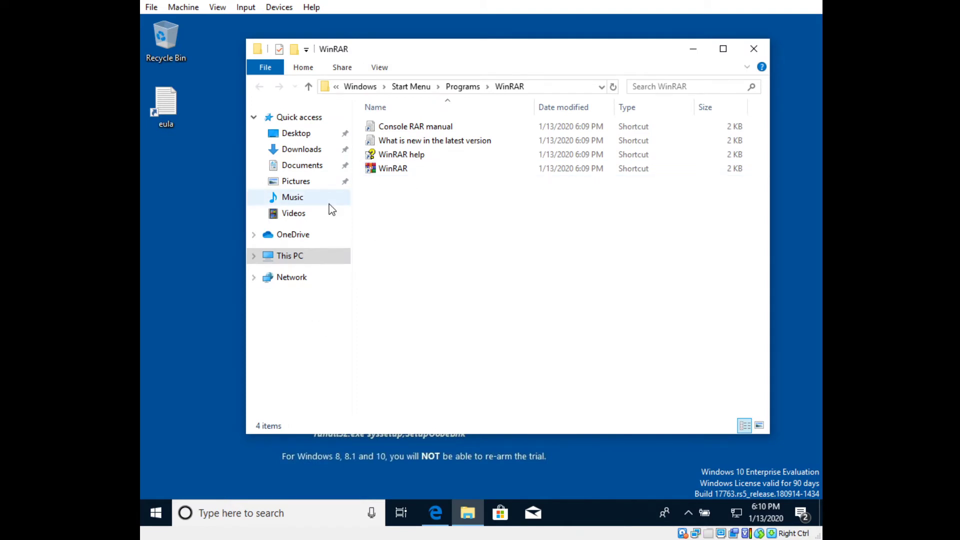
{"action": "double_click", "coordinate": [393, 168]}
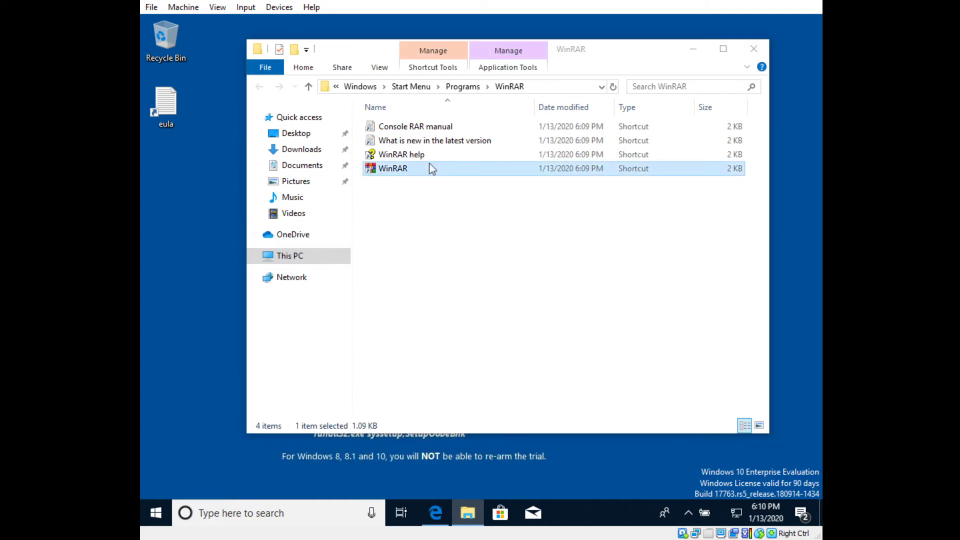
{"action": "mouse_move", "coordinate": [259, 46]}
{"action": "left_mouse_down"}
{"action": "mouse_move", "coordinate": [405, 434]}
{"action": "mouse_move", "coordinate": [180, 295]}
{"action": "left_mouse_up"}
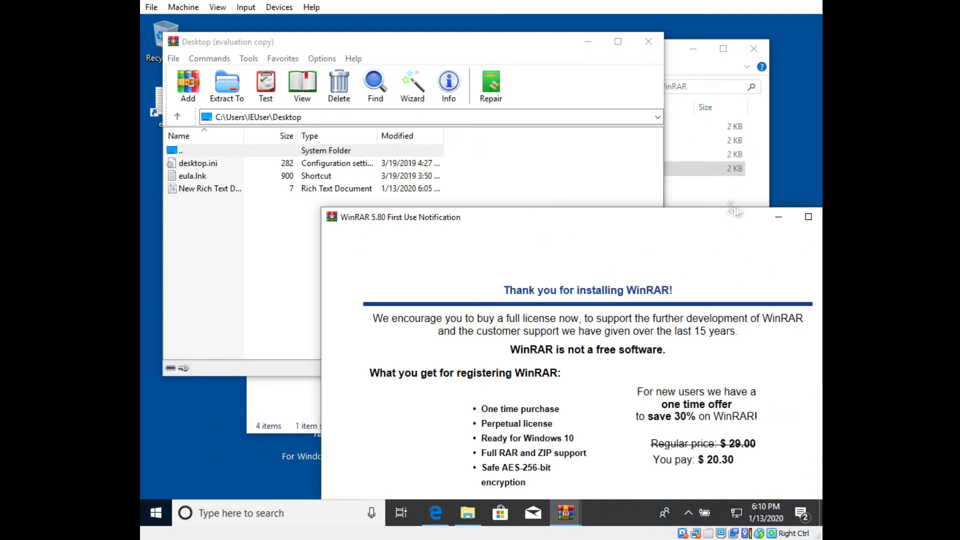
{"action": "left_click_drag", "start_coordinate": [623, 225], "coordinate": [453, 228]}
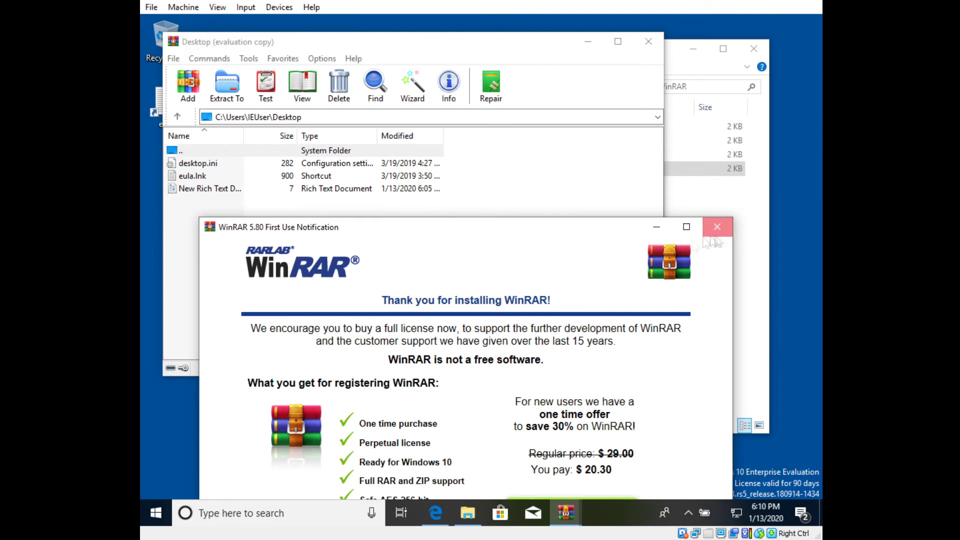
{"action": "left_click", "coordinate": [718, 229]}
{"action": "left_click", "coordinate": [207, 167]}
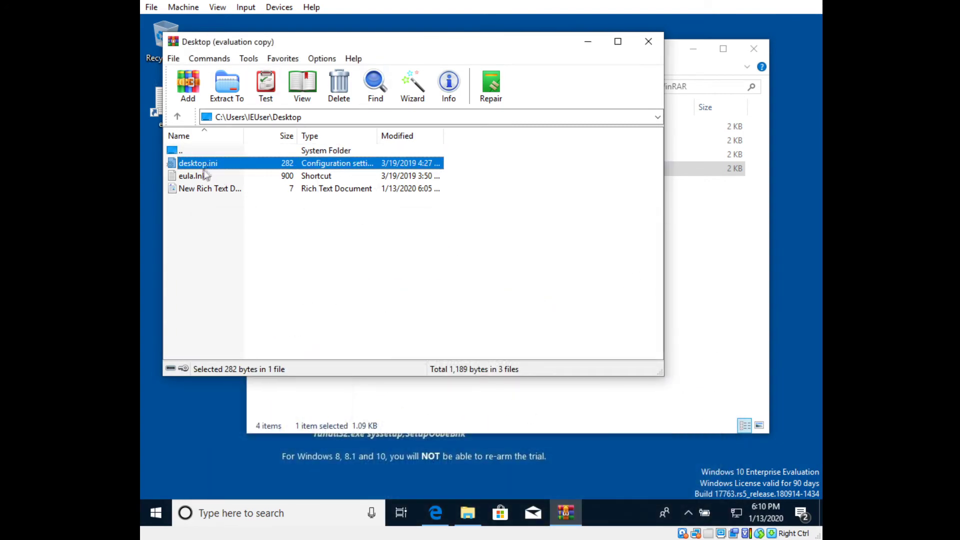
{"action": "left_click", "coordinate": [200, 177]}
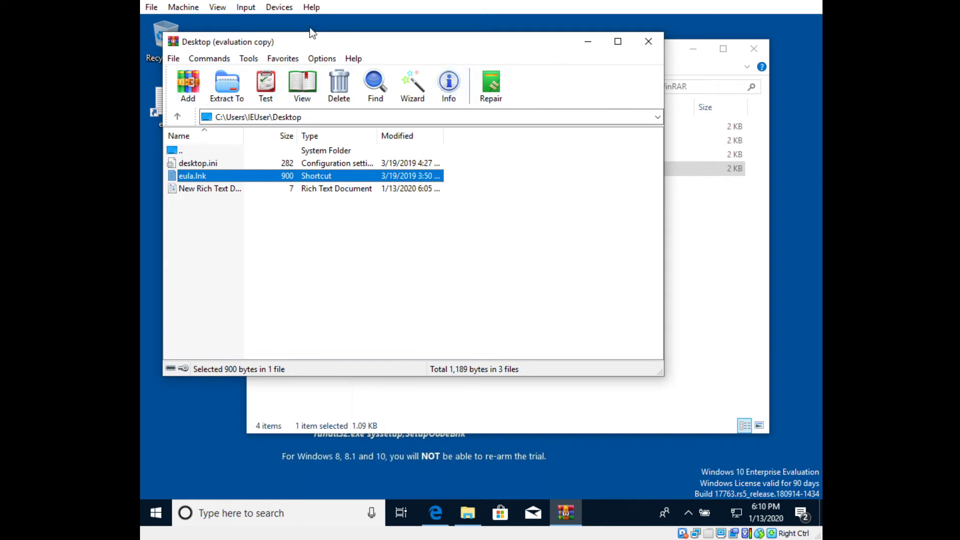
{"action": "left_click_drag", "start_coordinate": [318, 42], "coordinate": [588, 209]}
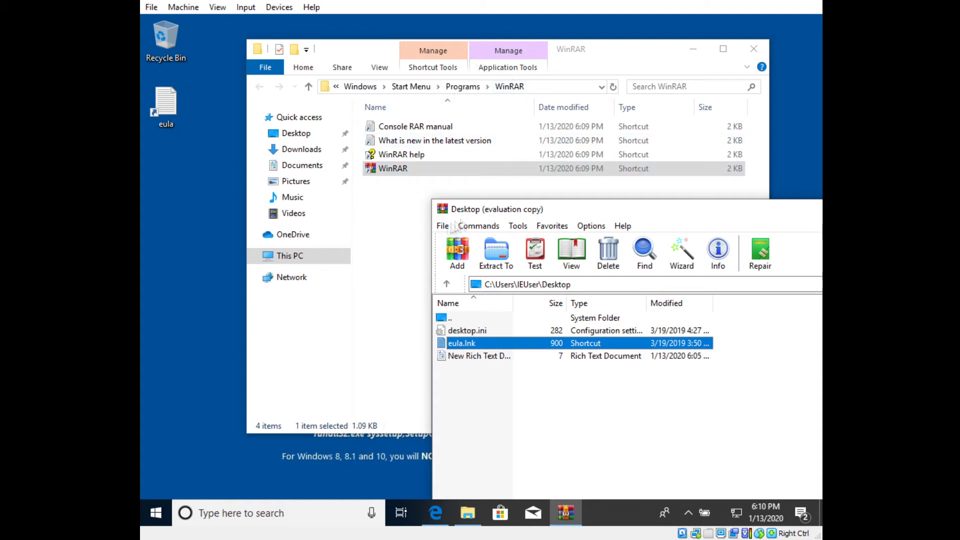
{"action": "left_click_drag", "start_coordinate": [653, 201], "coordinate": [493, 124]}
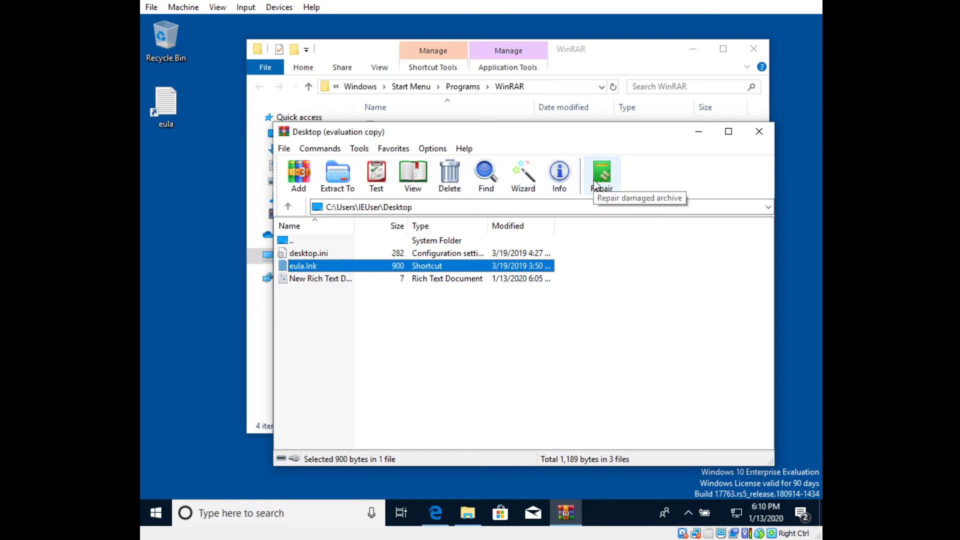
{"action": "left_click", "coordinate": [376, 176]}
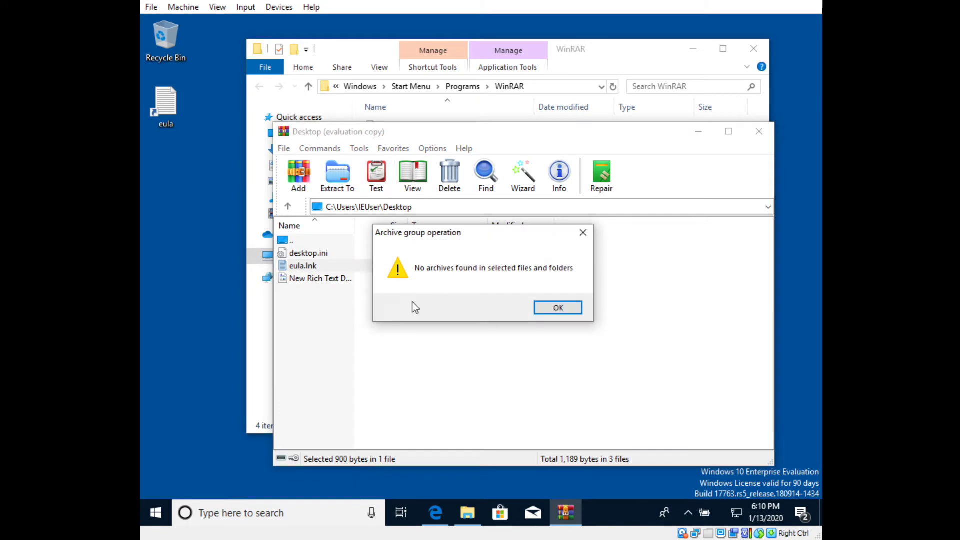
{"action": "left_click", "coordinate": [556, 306]}
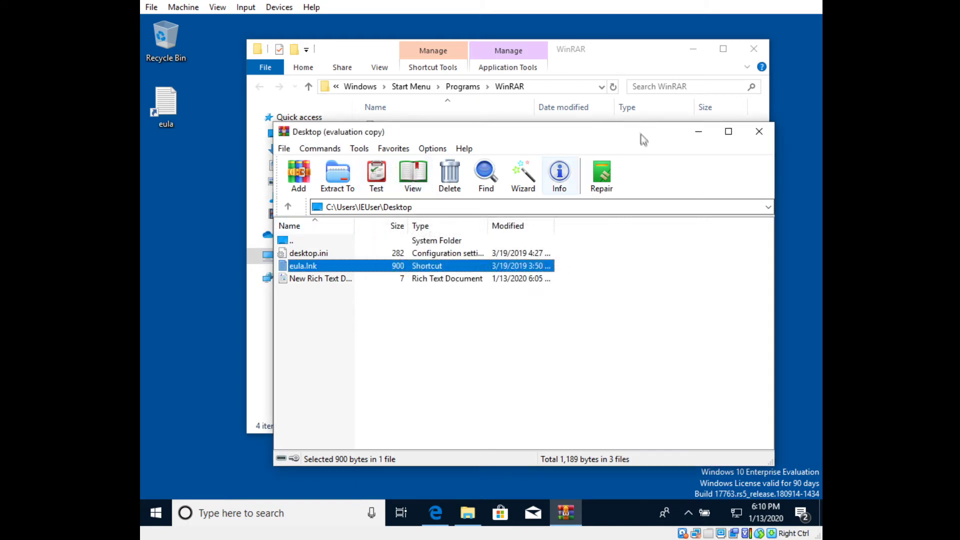
{"action": "left_click_drag", "start_coordinate": [675, 132], "coordinate": [558, 126]}
{"action": "left_click", "coordinate": [166, 143]}
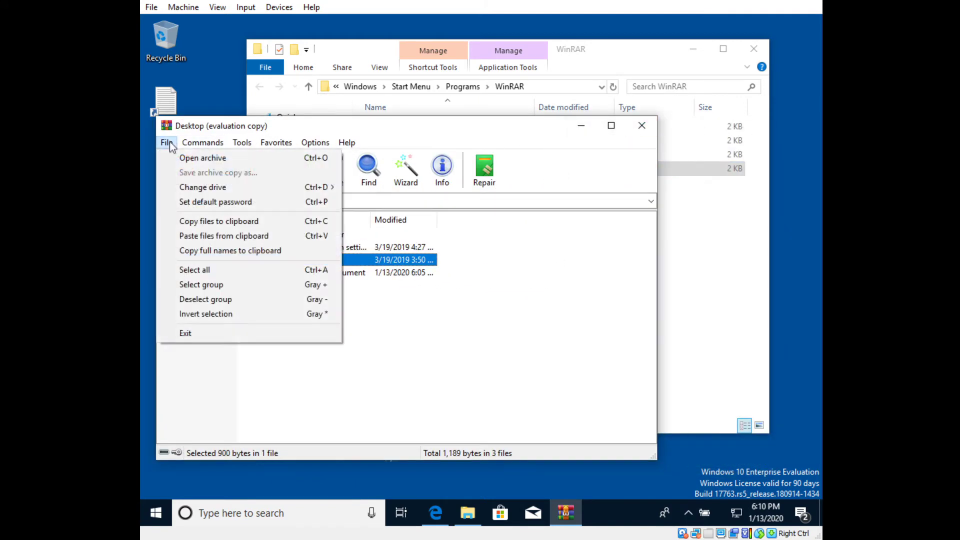
{"action": "left_click", "coordinate": [166, 142]}
{"action": "left_click", "coordinate": [640, 129]}
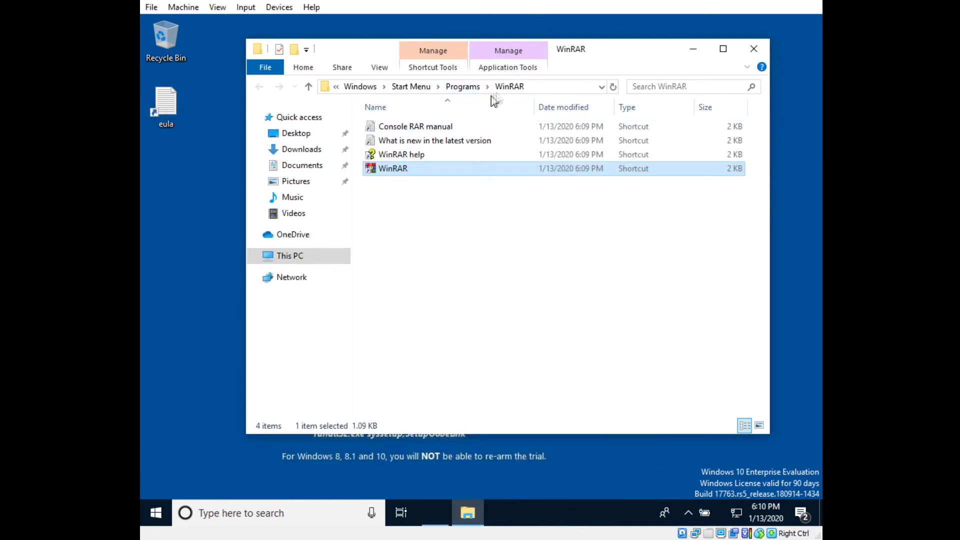
Close the open folder windows and create a new WinRAR ZIP archive mid-desktop.
{"action": "left_click", "coordinate": [754, 49]}
{"action": "left_click", "coordinate": [753, 75]}
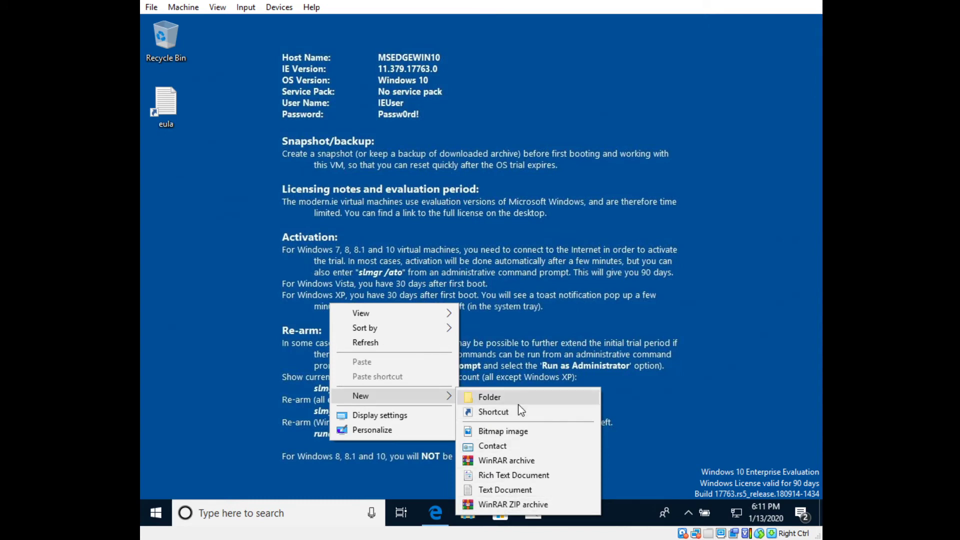
{"action": "left_click", "coordinate": [499, 504]}
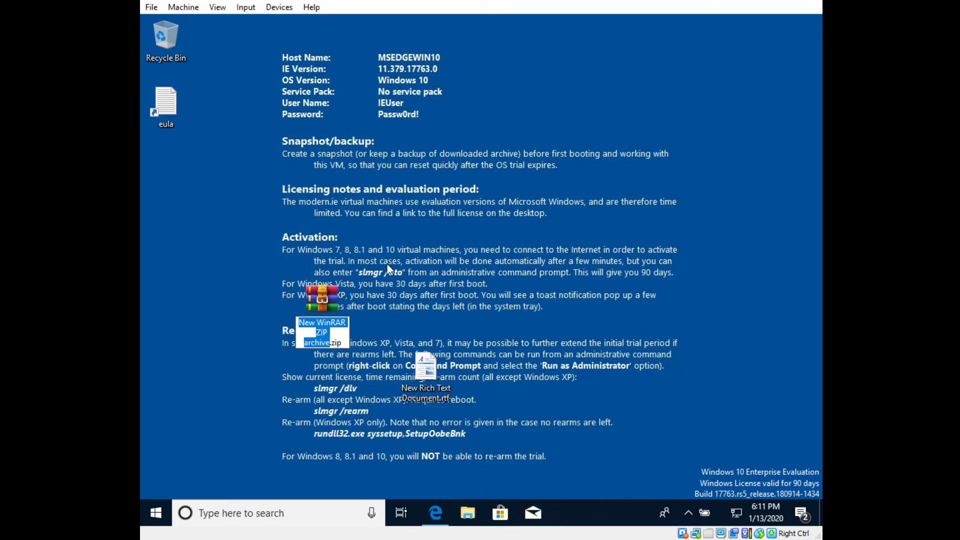
{"action": "left_click_drag", "start_coordinate": [323, 300], "coordinate": [469, 294]}
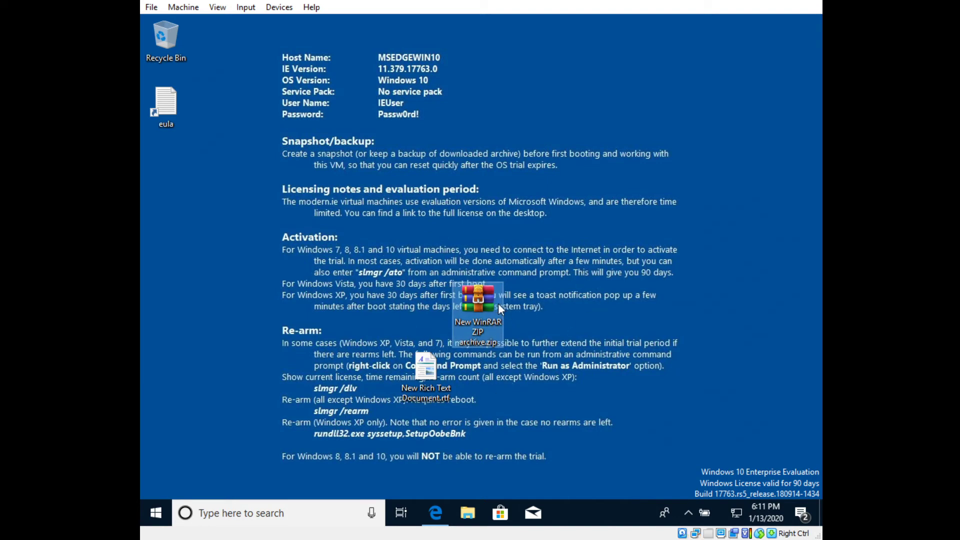
Rename the new archive to ZipFolder.zip and open it in WinRAR.
{"action": "right_click", "coordinate": [475, 296]}
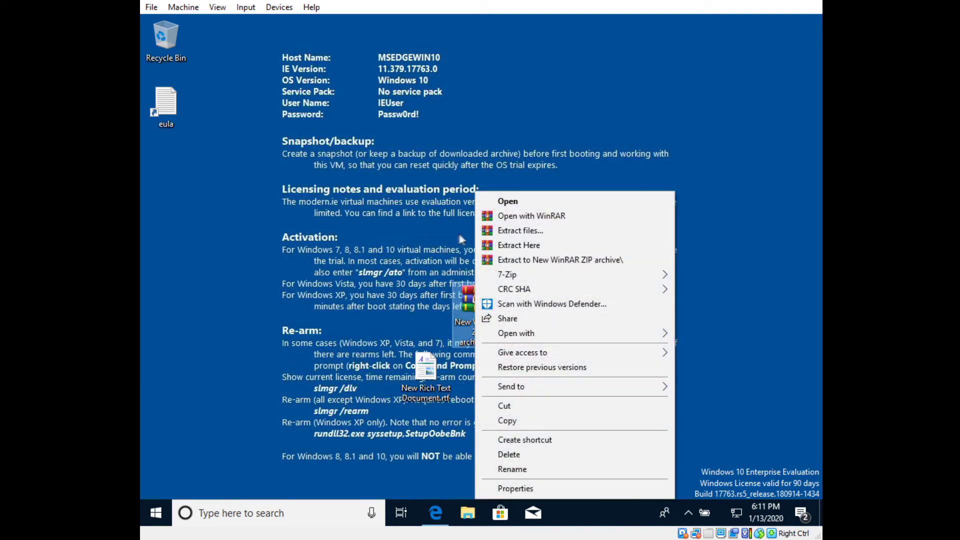
{"action": "left_click", "coordinate": [515, 469]}
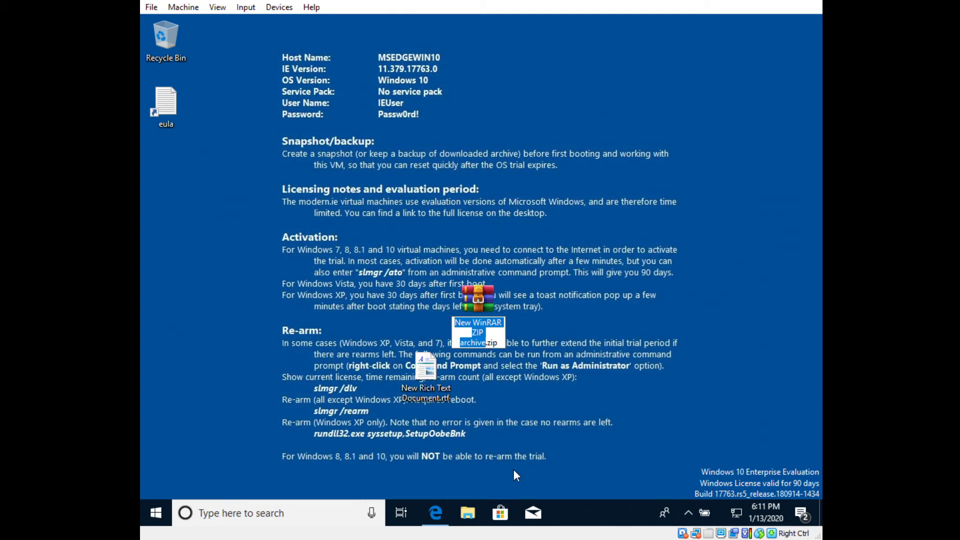
{"action": "key", "text": "BackSpace"}
{"action": "key", "text": "BackSpace"}
{"action": "key", "text": "BackSpace"}
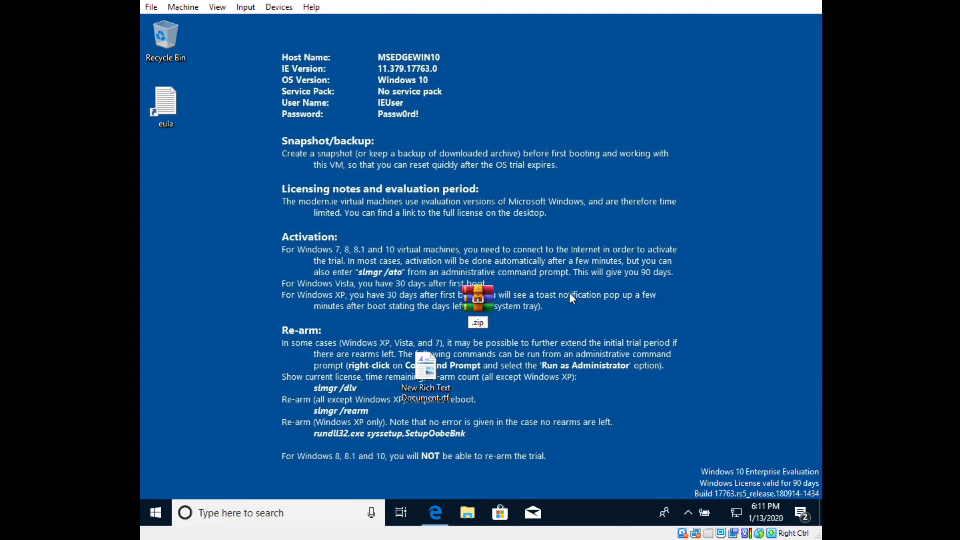
{"action": "type", "text": "ZipFolder"}
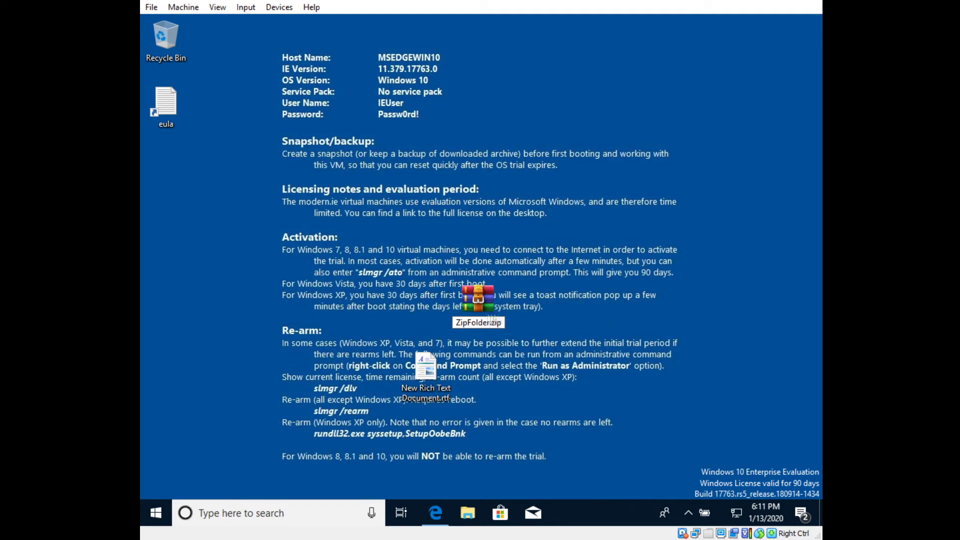
{"action": "key", "text": "Return"}
{"action": "double_click", "coordinate": [483, 299]}
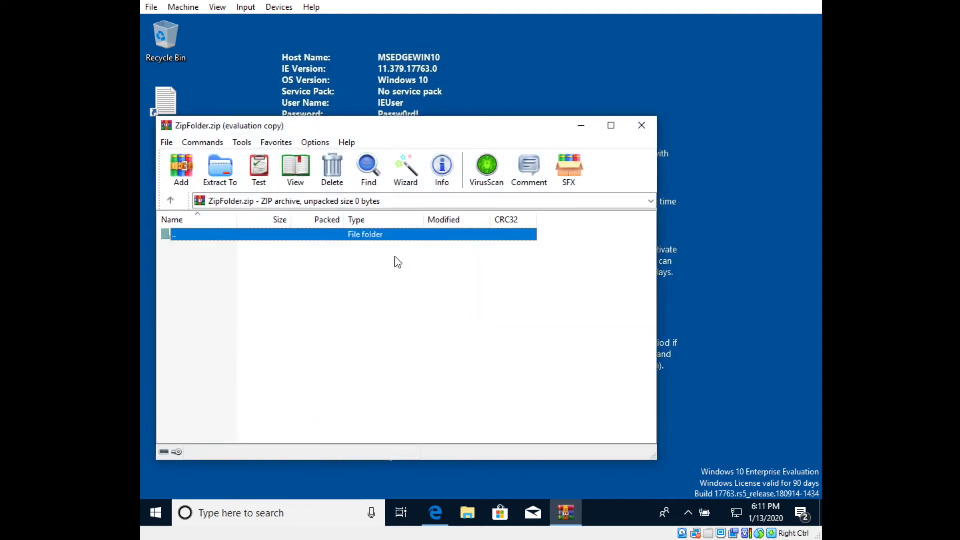
Create a new text document, dfadsf.txt, on the desktop.
{"action": "right_click", "coordinate": [395, 257]}
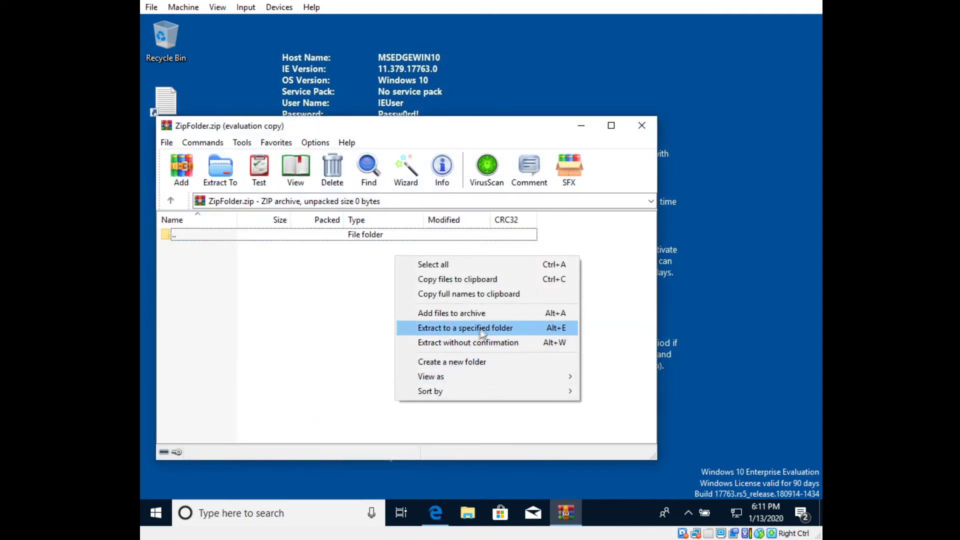
{"action": "left_click", "coordinate": [706, 265]}
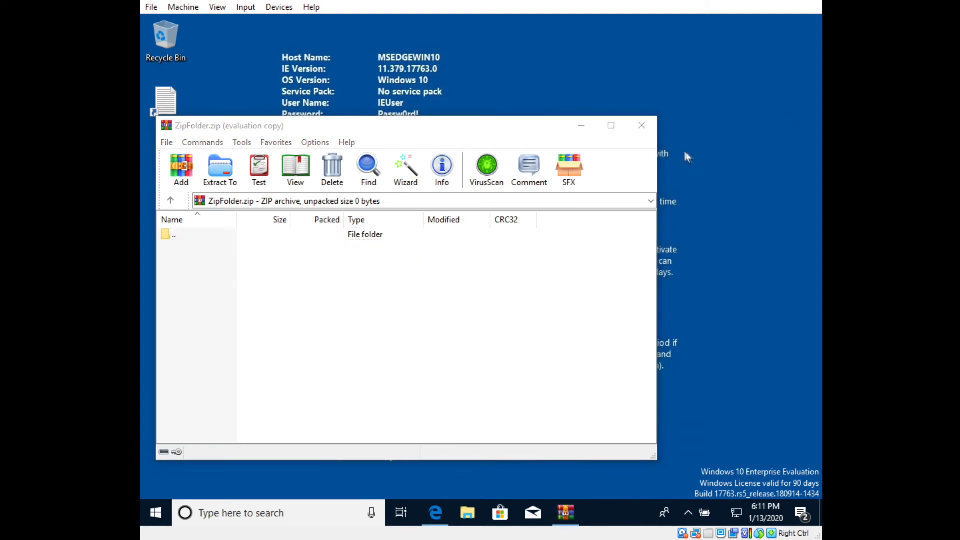
{"action": "right_click", "coordinate": [678, 148]}
{"action": "mouse_move", "coordinate": [743, 254]}
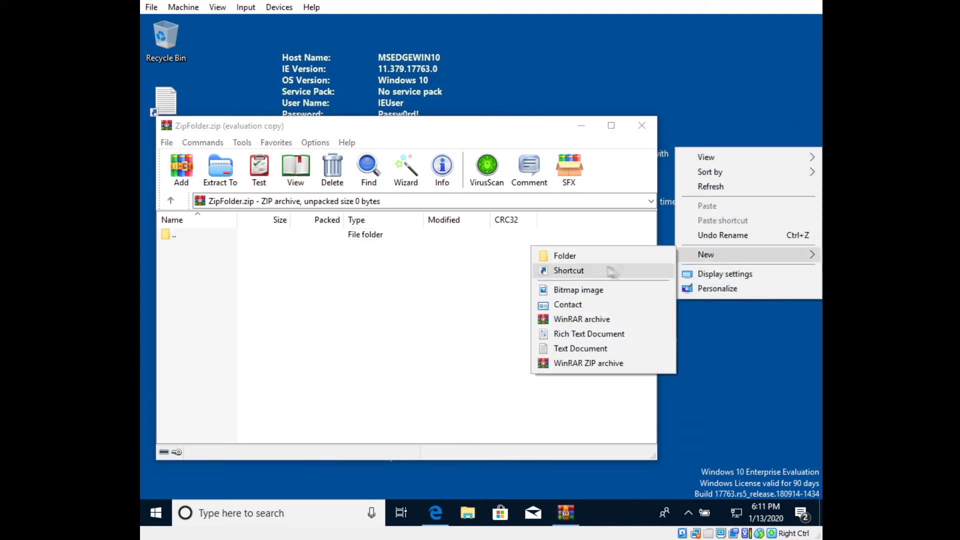
{"action": "left_click", "coordinate": [580, 348]}
{"action": "type", "text": "dfadsf.txt"}
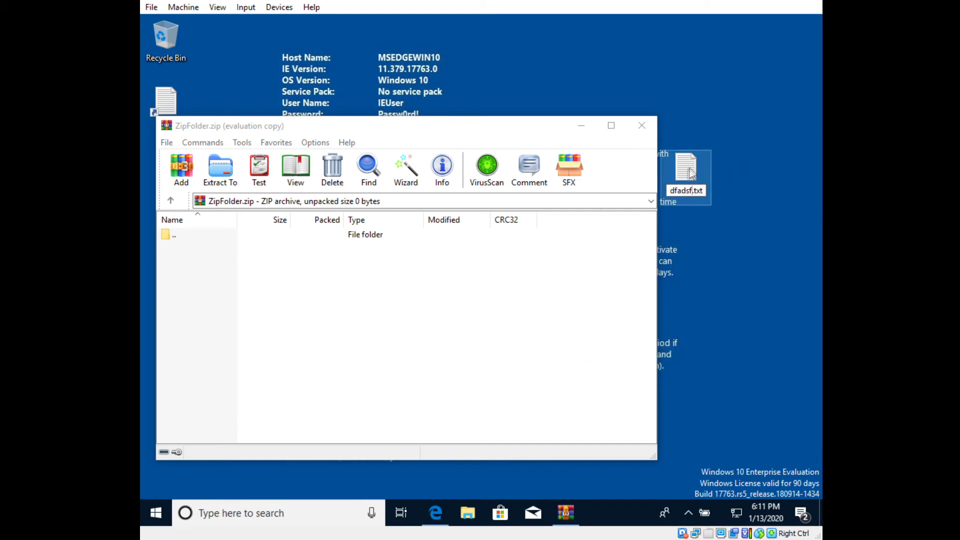
Drag dfadsf.txt into ZipFolder.zip, retrying after an error, then close the archive window.
{"action": "left_click_drag", "start_coordinate": [690, 171], "coordinate": [408, 330]}
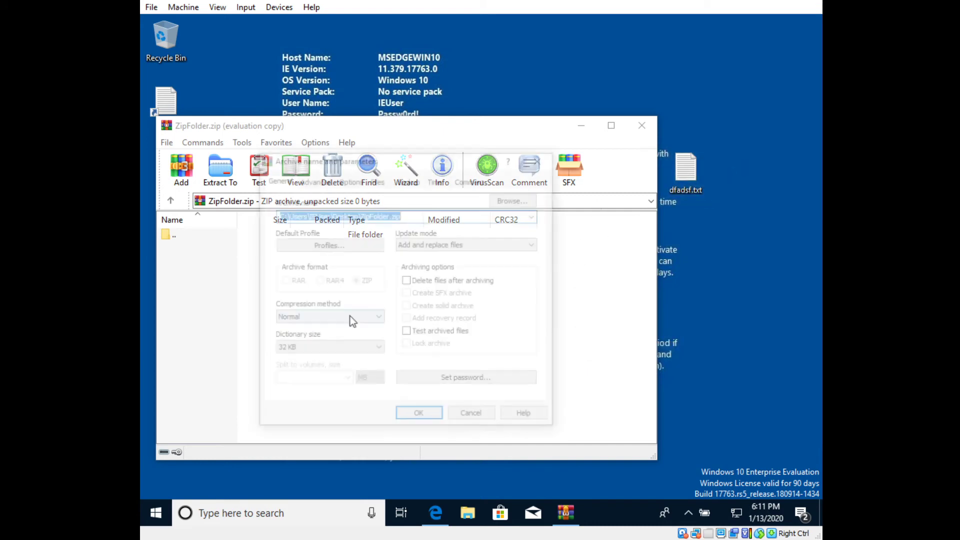
{"action": "left_click", "coordinate": [418, 417]}
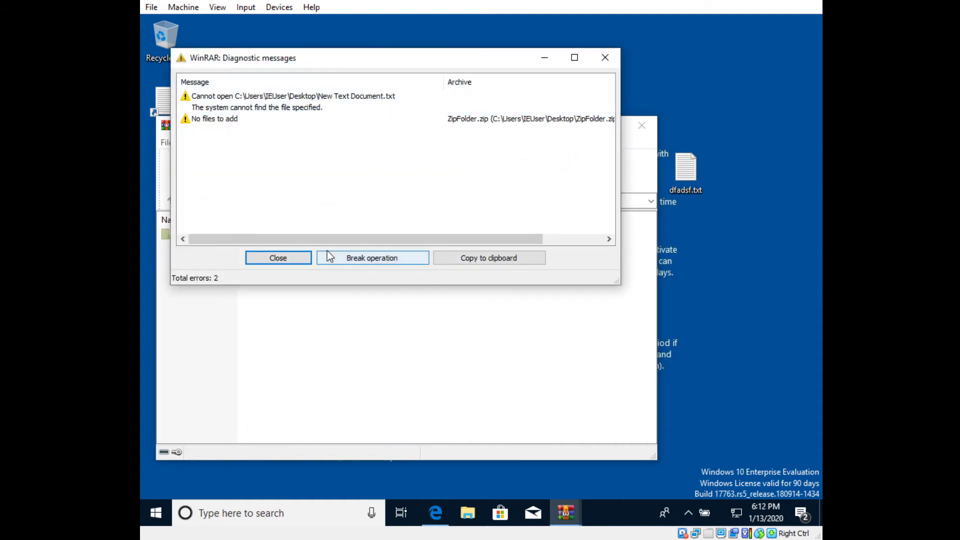
{"action": "left_click", "coordinate": [353, 258]}
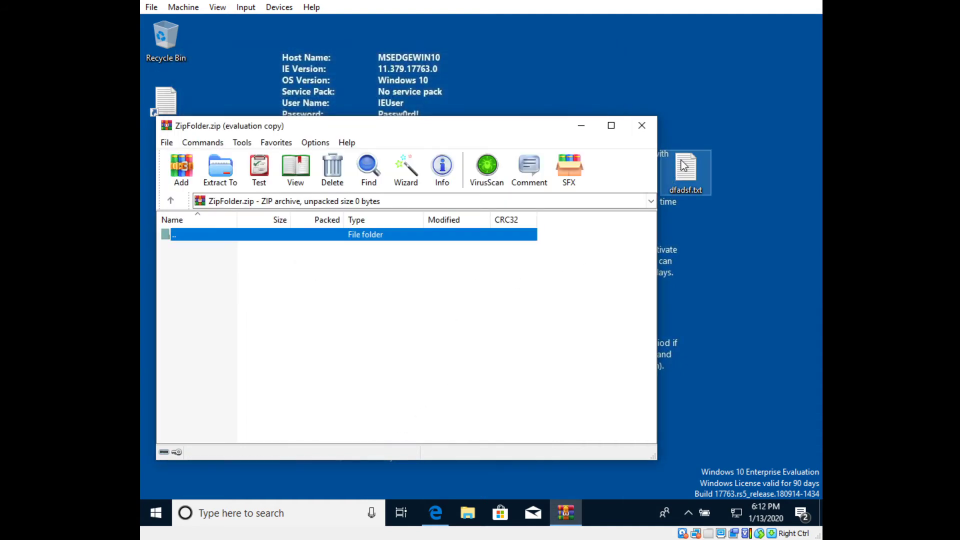
{"action": "left_click_drag", "start_coordinate": [686, 169], "coordinate": [359, 293]}
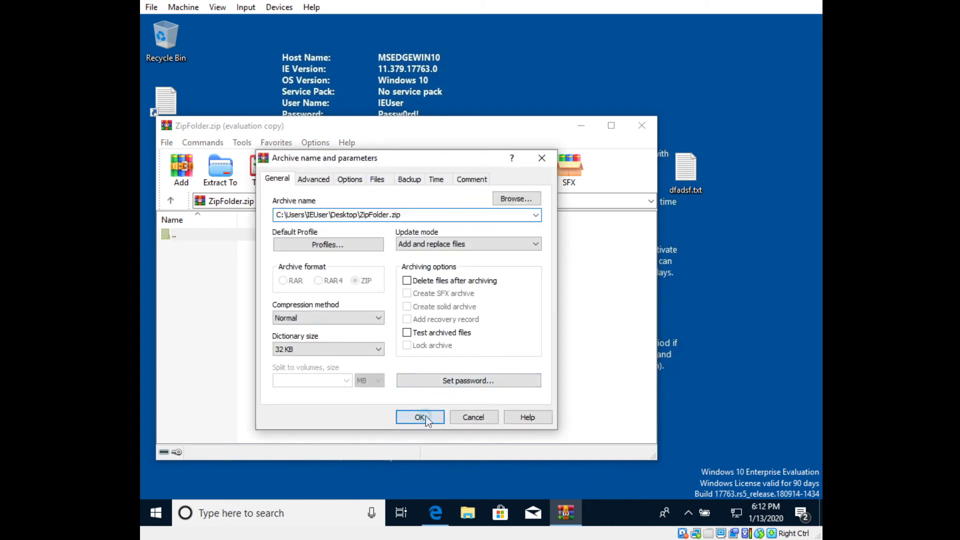
{"action": "left_click", "coordinate": [426, 417]}
{"action": "right_click", "coordinate": [686, 171]}
{"action": "left_click", "coordinate": [723, 119]}
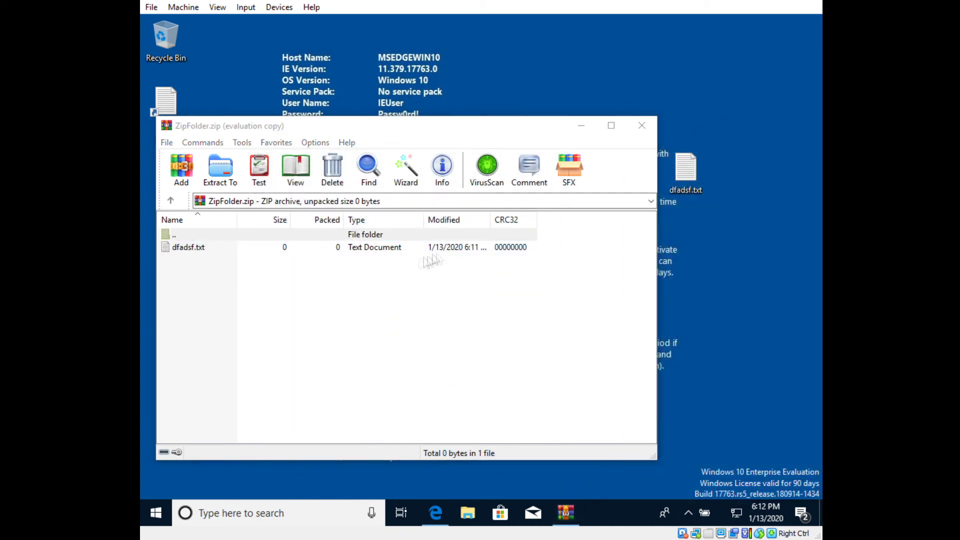
{"action": "left_click", "coordinate": [641, 125]}
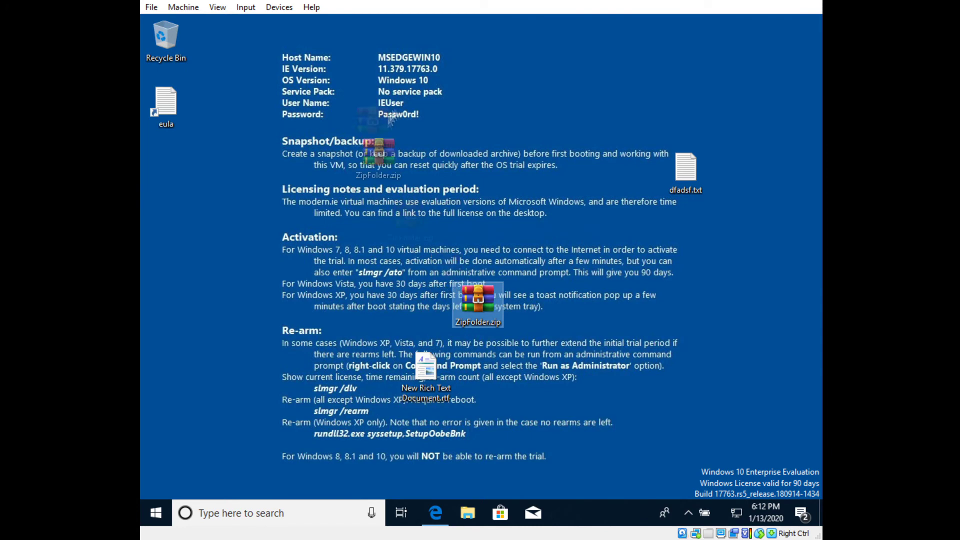
Move ZipFolder.zip to the top of the desktop and show its 7-Zip context-menu actions.
{"action": "left_click_drag", "start_coordinate": [477, 300], "coordinate": [477, 103]}
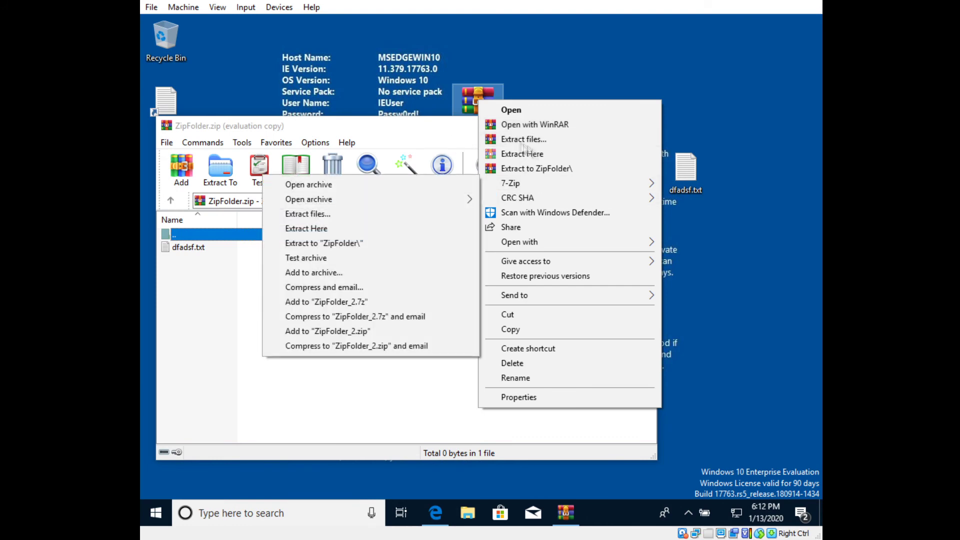
{"action": "key", "text": "Escape"}
{"action": "left_click", "coordinate": [649, 126]}
{"action": "right_click", "coordinate": [469, 108]}
{"action": "mouse_move", "coordinate": [510, 184]}
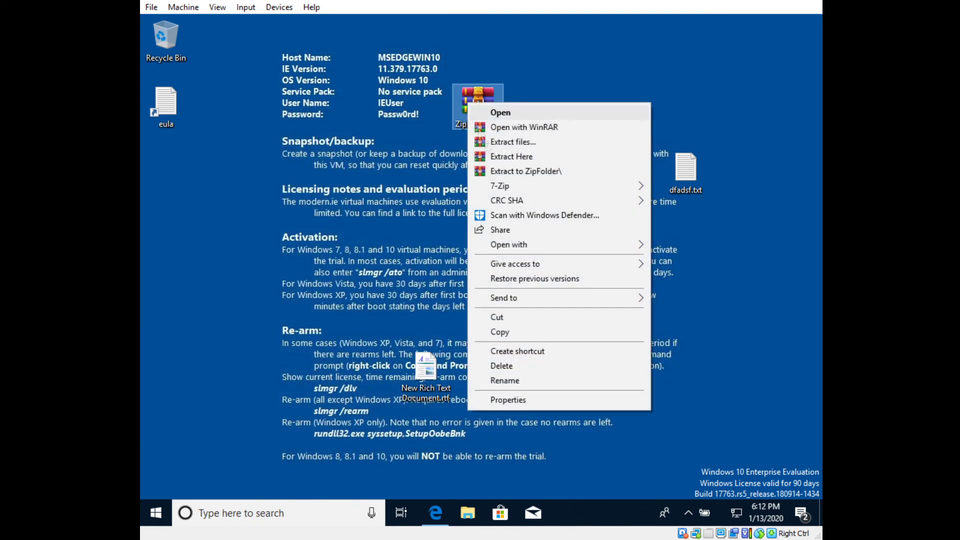